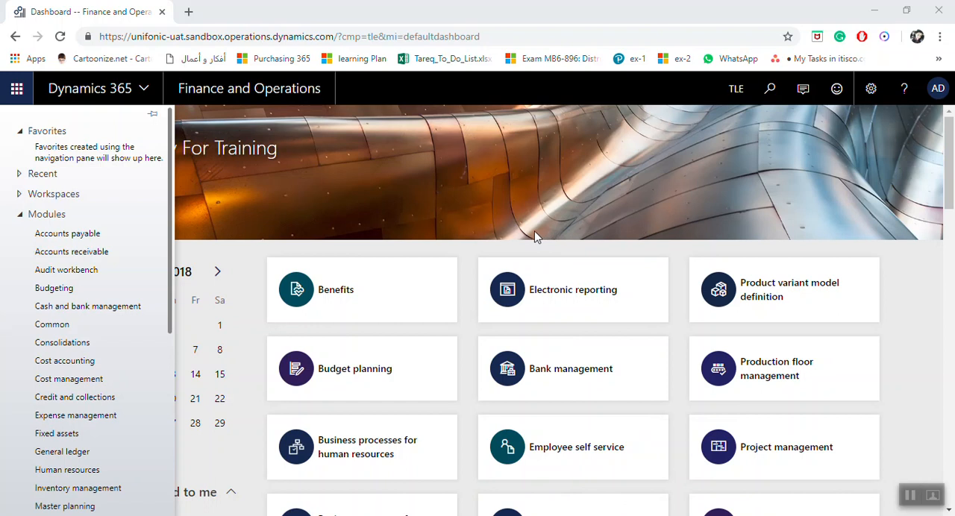
Open the Payment calendar page in the Accounts receivable payments setup
{"action": "left_click", "coordinate": [111, 251]}
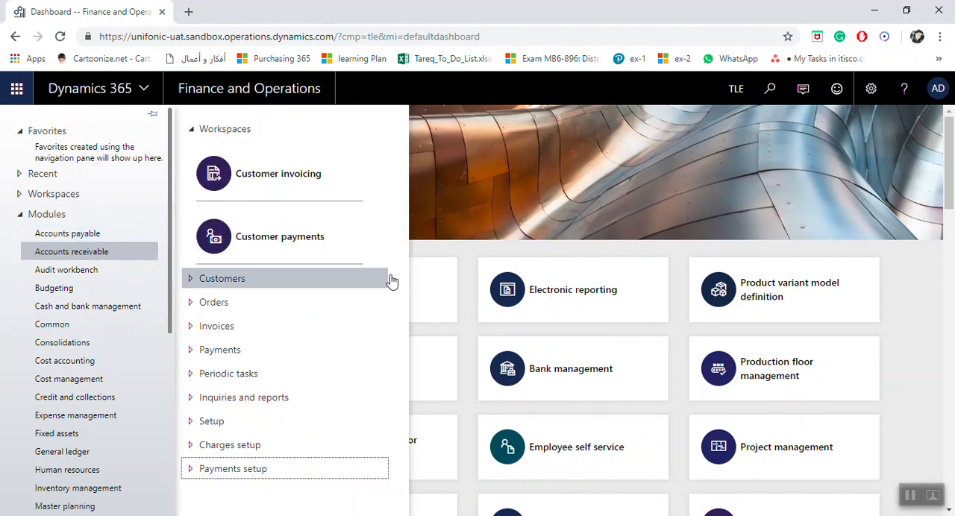
{"action": "left_click", "coordinate": [231, 472]}
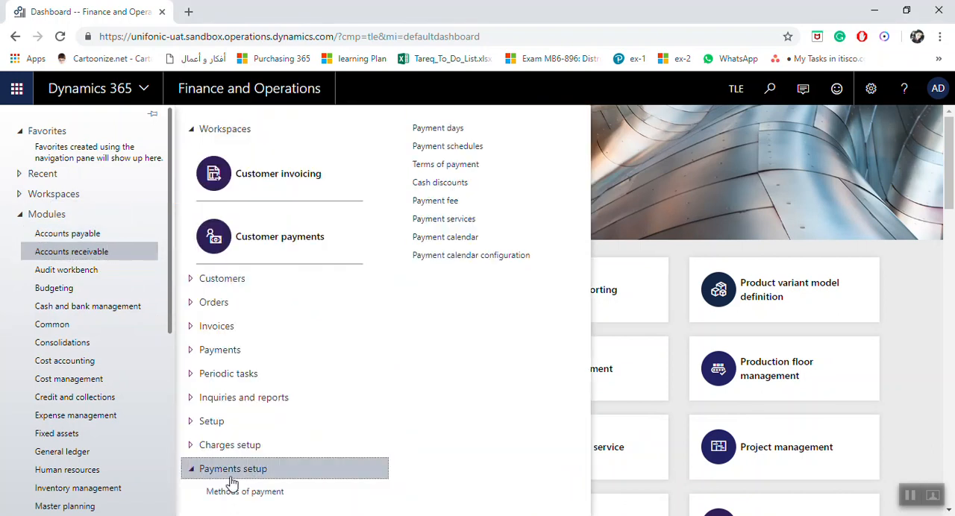
{"action": "left_click", "coordinate": [466, 239]}
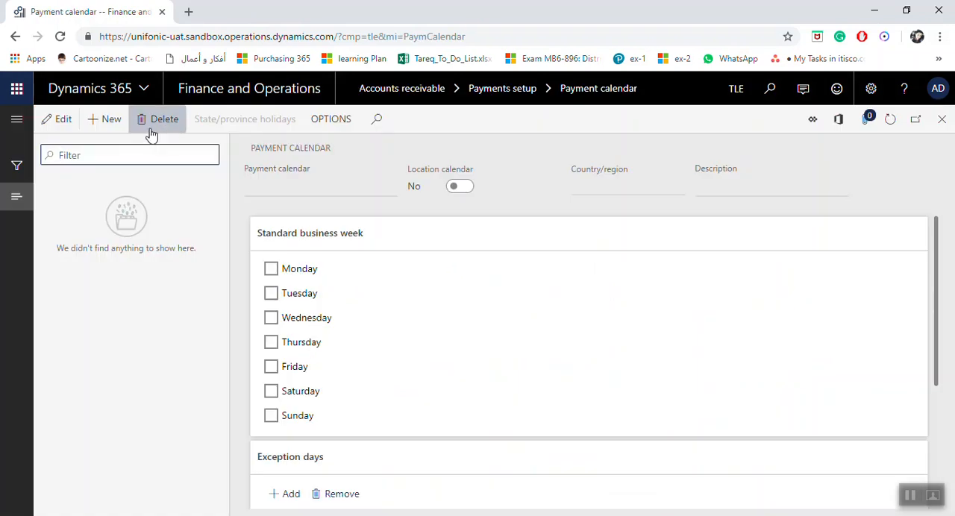
Create a new payment calendar named KSA
{"action": "left_click", "coordinate": [111, 121]}
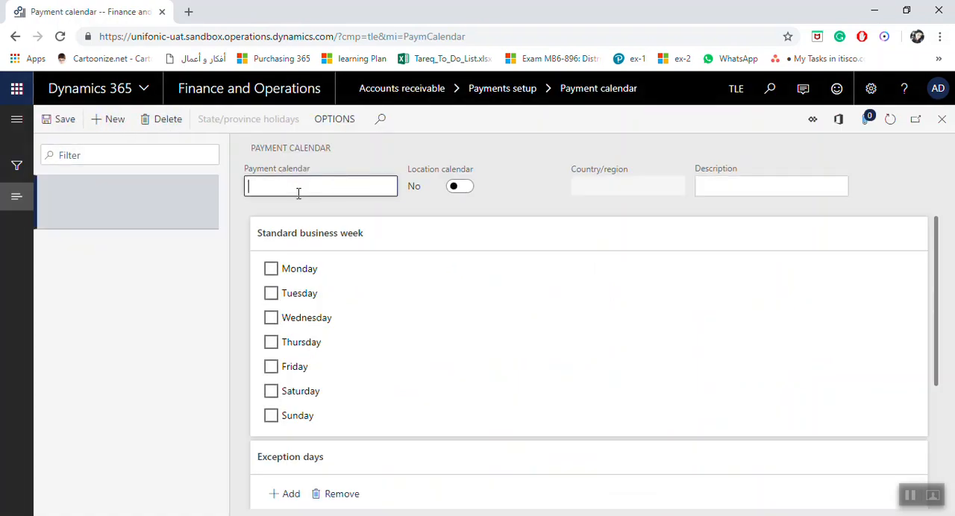
{"action": "key", "text": "Caps_Lock"}
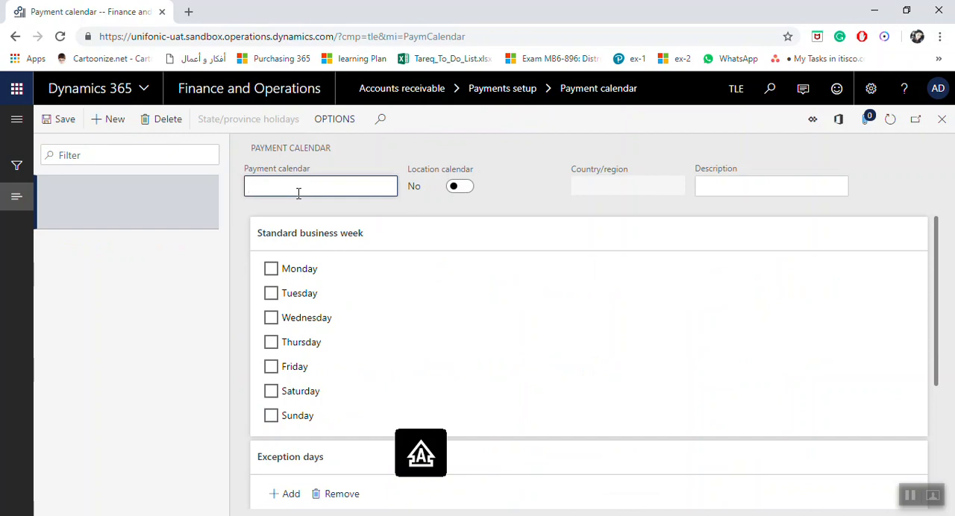
{"action": "type", "text": "KSA"}
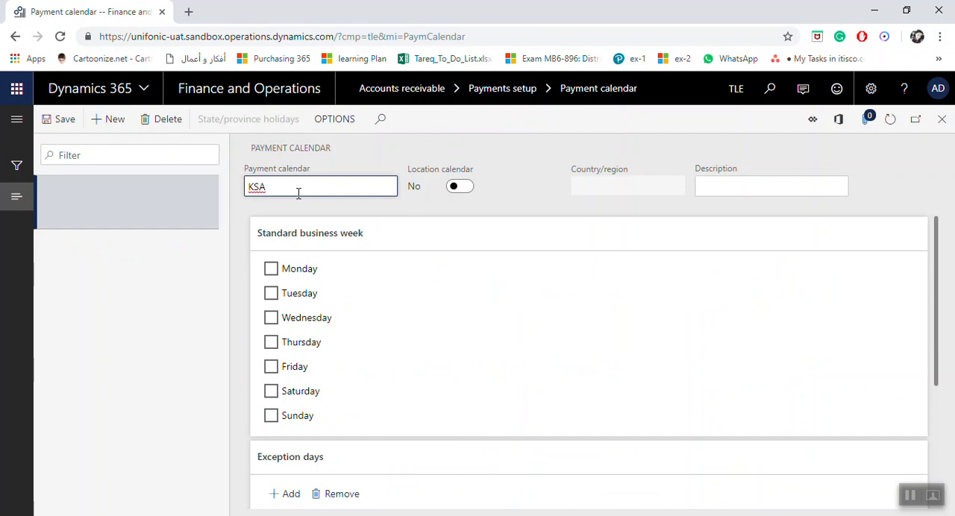
{"action": "key", "text": "Tab"}
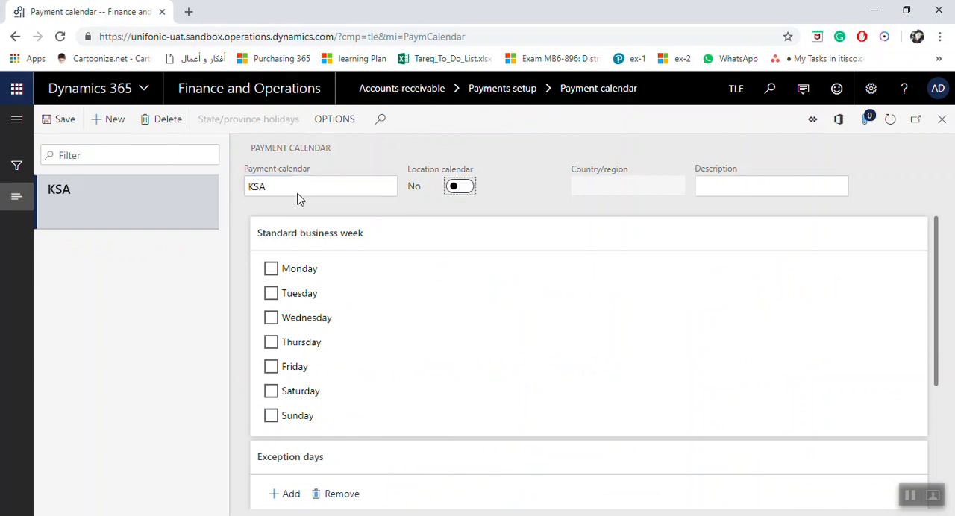
Make KSA a location calendar and assign the country/region SAU (Saudi Arabia)
{"action": "left_click", "coordinate": [461, 187]}
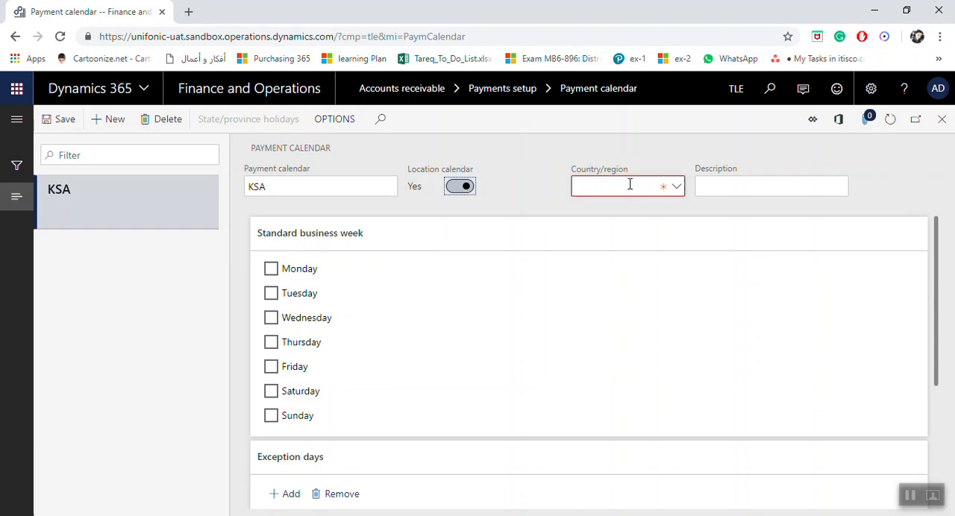
{"action": "left_click", "coordinate": [457, 191]}
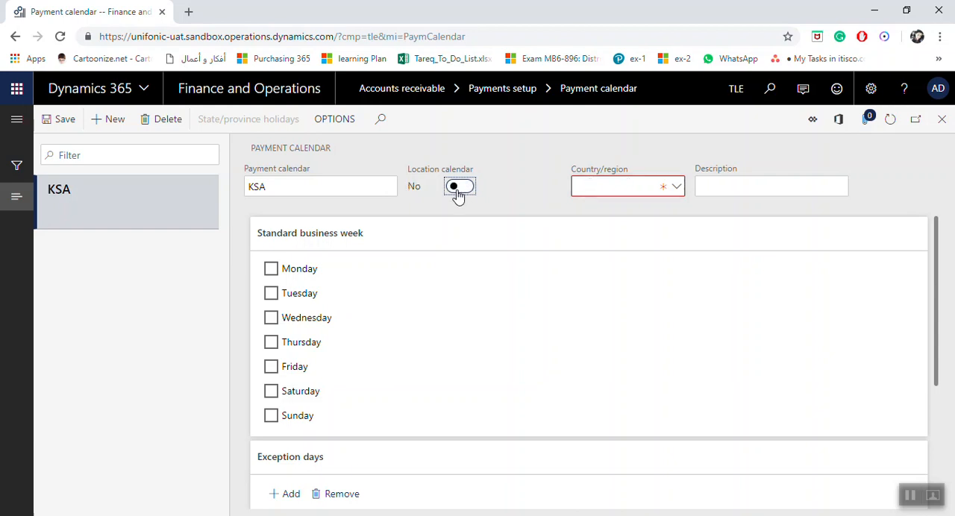
{"action": "left_click", "coordinate": [460, 191]}
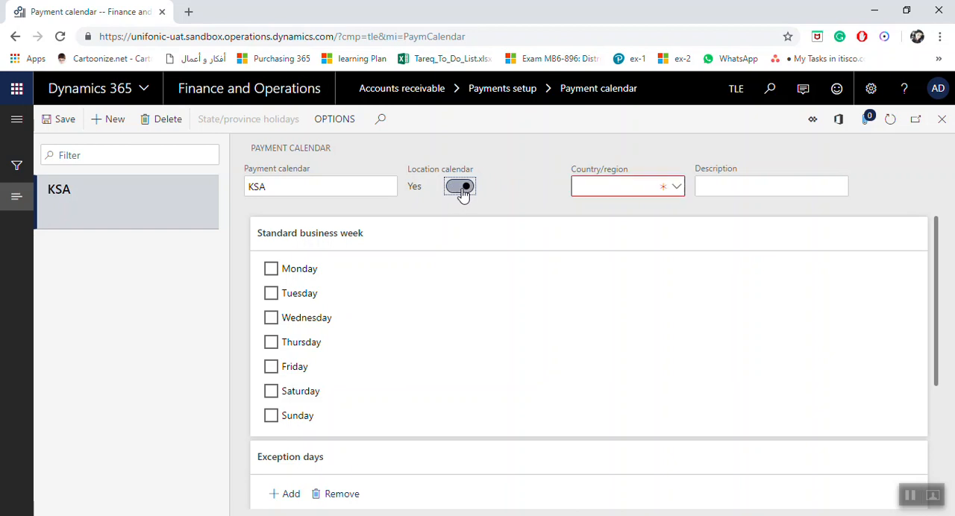
{"action": "left_click", "coordinate": [676, 195]}
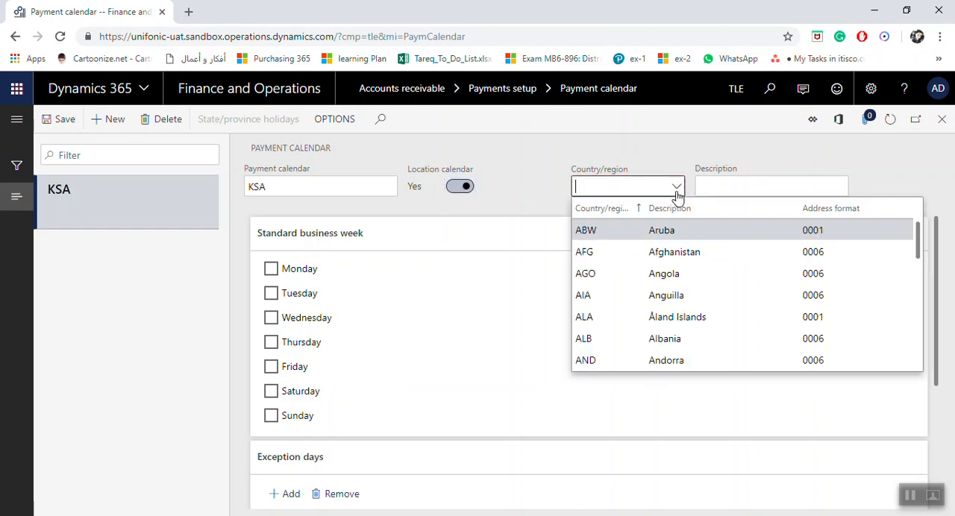
{"action": "type", "text": "SAU"}
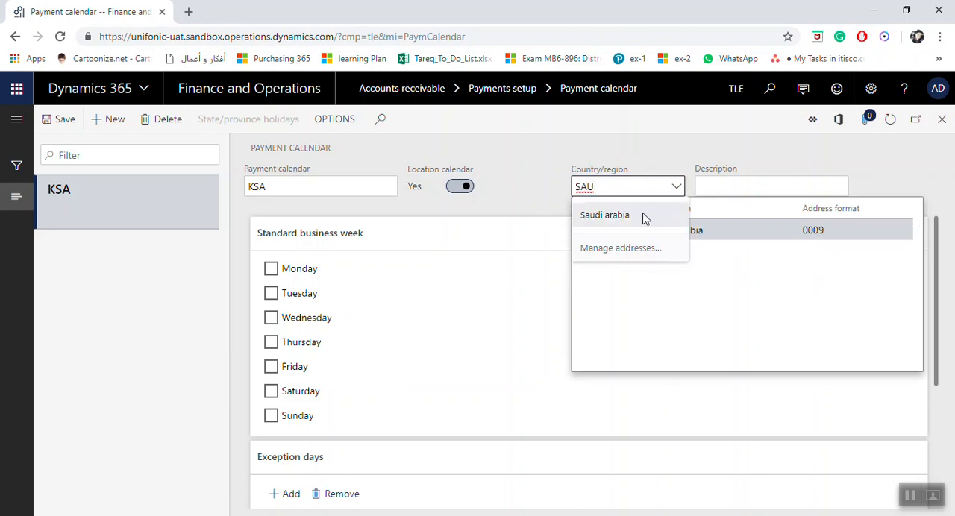
{"action": "left_click", "coordinate": [727, 231]}
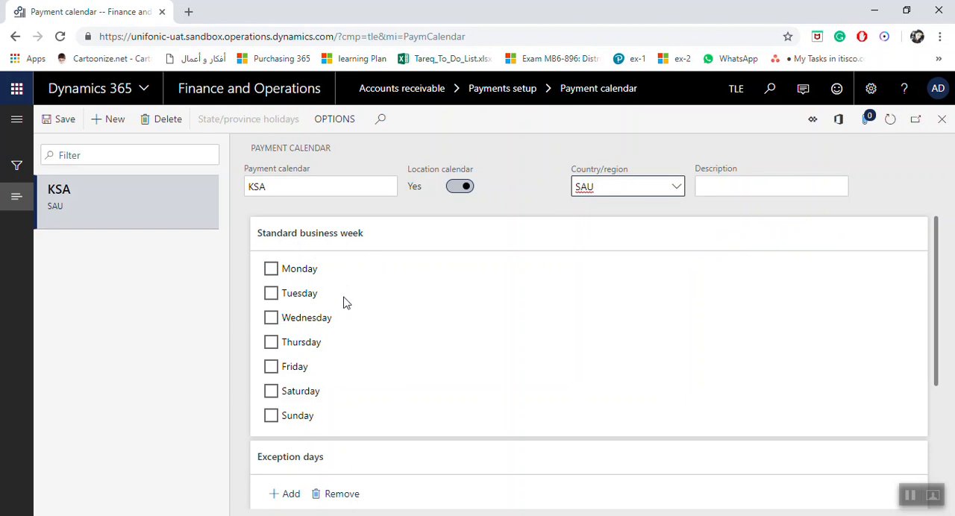
Mark Monday, Tuesday, Wednesday, Thursday and Sunday as the standard business week of the KSA calendar
{"action": "left_click", "coordinate": [300, 271]}
{"action": "left_click", "coordinate": [292, 293]}
{"action": "left_click", "coordinate": [292, 319]}
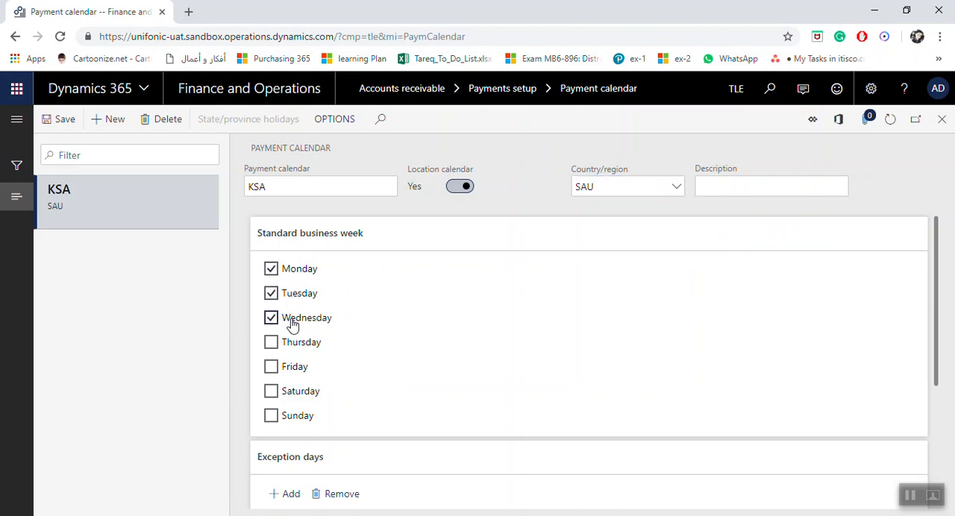
{"action": "left_click", "coordinate": [291, 344]}
{"action": "left_click", "coordinate": [285, 420]}
Add an exception day dated 12/12/2018 to the KSA calendar
{"action": "scroll", "coordinate": [398, 382], "scroll_direction": "down", "scroll_amount": 2}
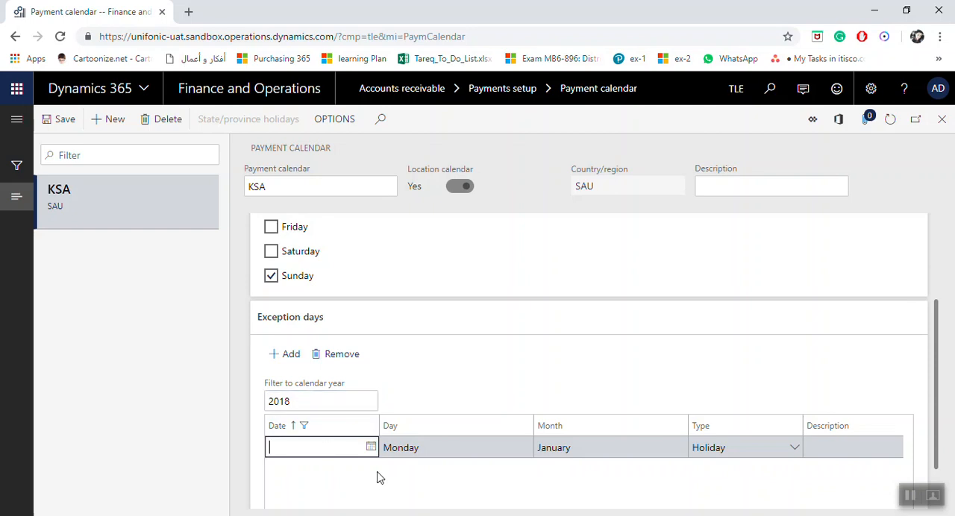
{"action": "left_click_drag", "start_coordinate": [452, 514], "coordinate": [518, 513]}
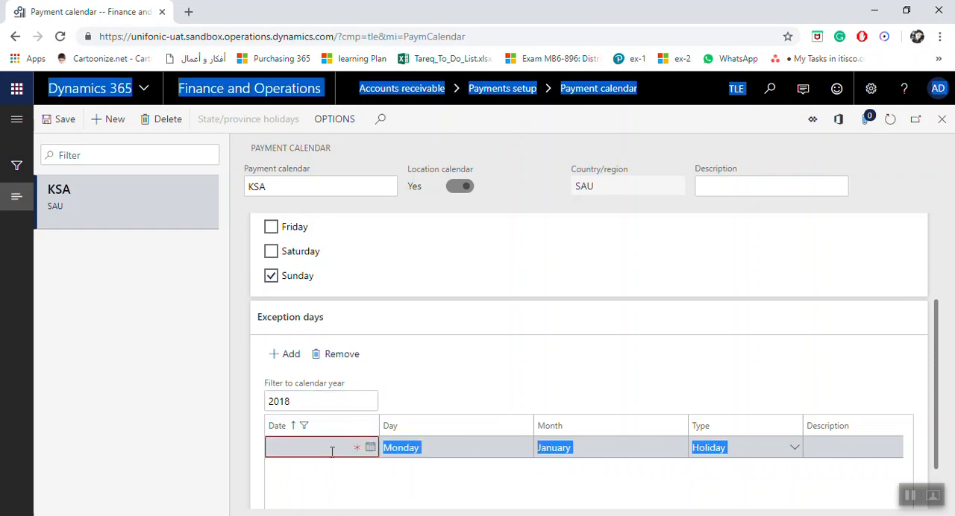
{"action": "left_click", "coordinate": [332, 452]}
{"action": "left_click", "coordinate": [368, 449]}
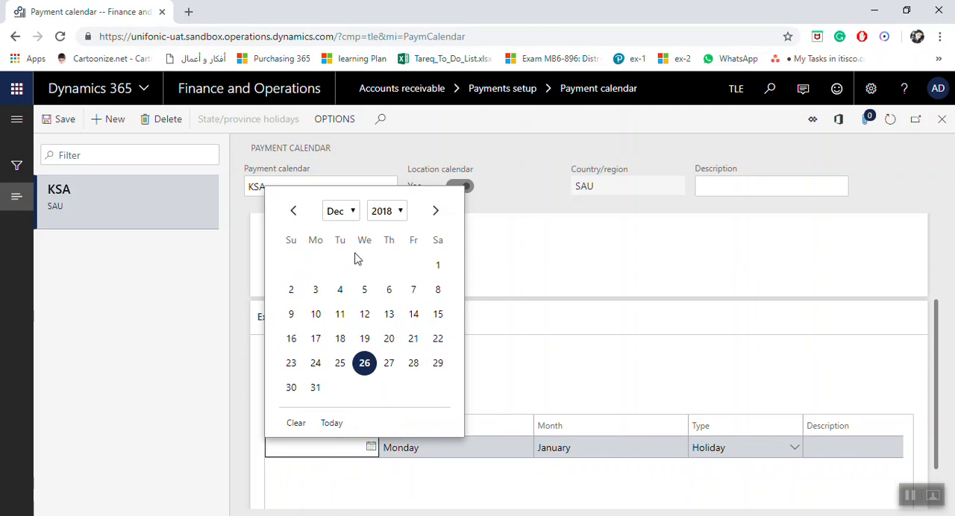
{"action": "left_click", "coordinate": [371, 327]}
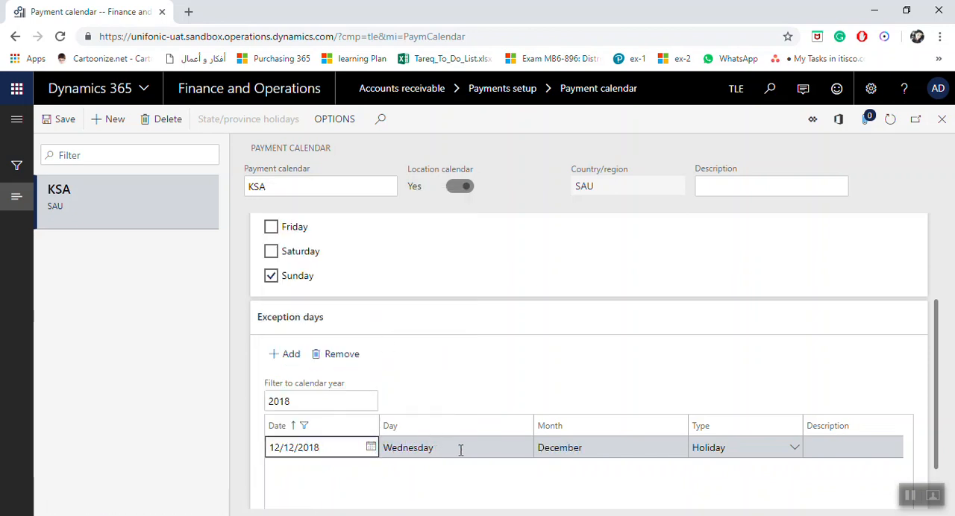
Set the 12/12/2018 exception day's type to Holiday and its description to Test
{"action": "left_click", "coordinate": [737, 449]}
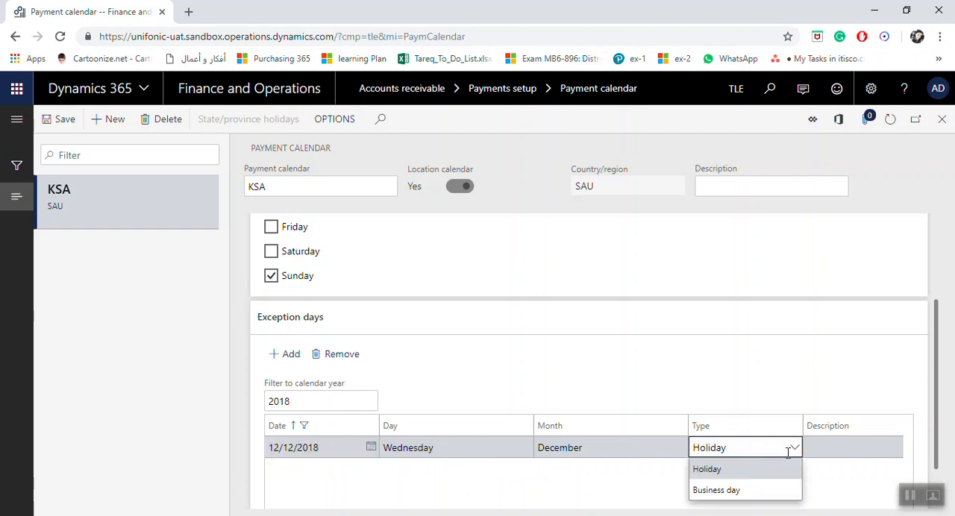
{"action": "left_click", "coordinate": [752, 473]}
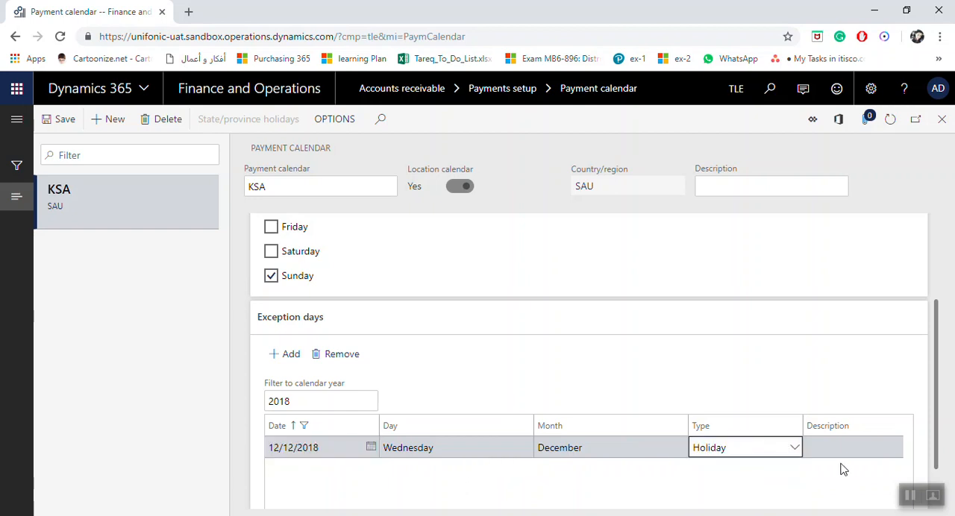
{"action": "left_click", "coordinate": [844, 451]}
{"action": "left_click", "coordinate": [628, 514]}
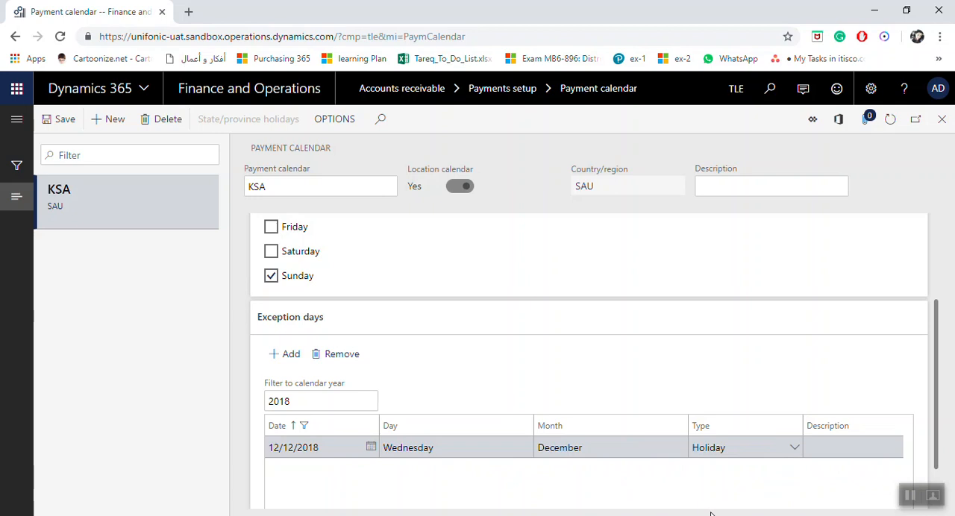
{"action": "left_click", "coordinate": [818, 446]}
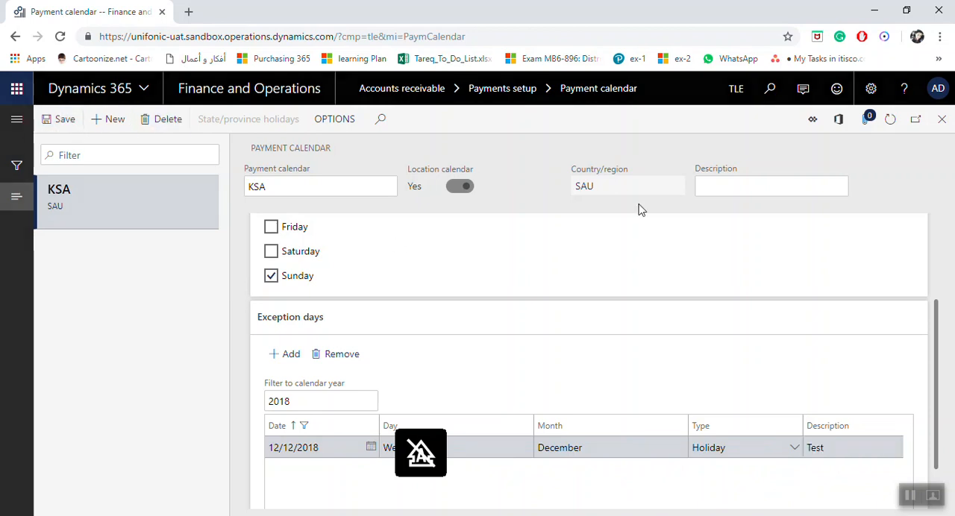
Save the KSA payment calendar and close its page
{"action": "mouse_move", "coordinate": [938, 326]}
{"action": "left_mouse_down"}
{"action": "mouse_move", "coordinate": [937, 367]}
{"action": "mouse_move", "coordinate": [933, 330]}
{"action": "left_mouse_up"}
{"action": "left_click", "coordinate": [71, 121]}
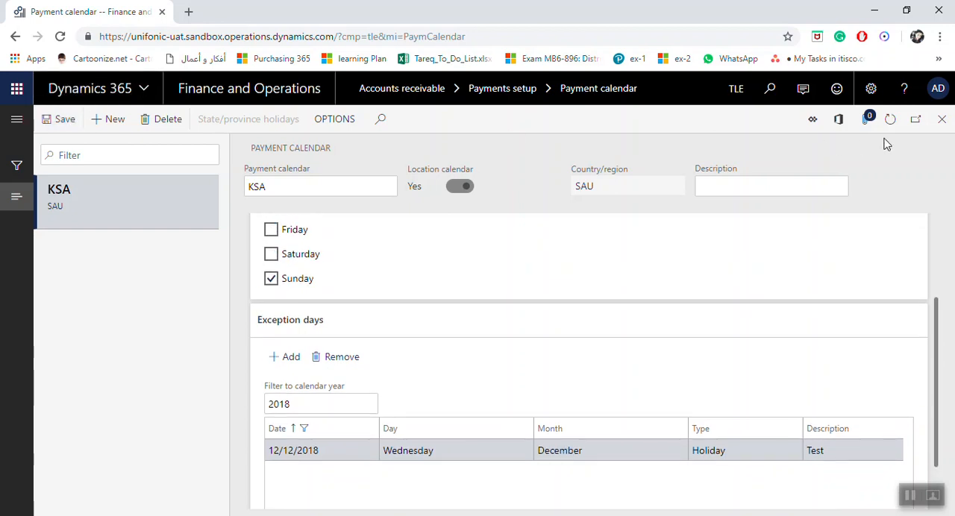
{"action": "left_click", "coordinate": [941, 119]}
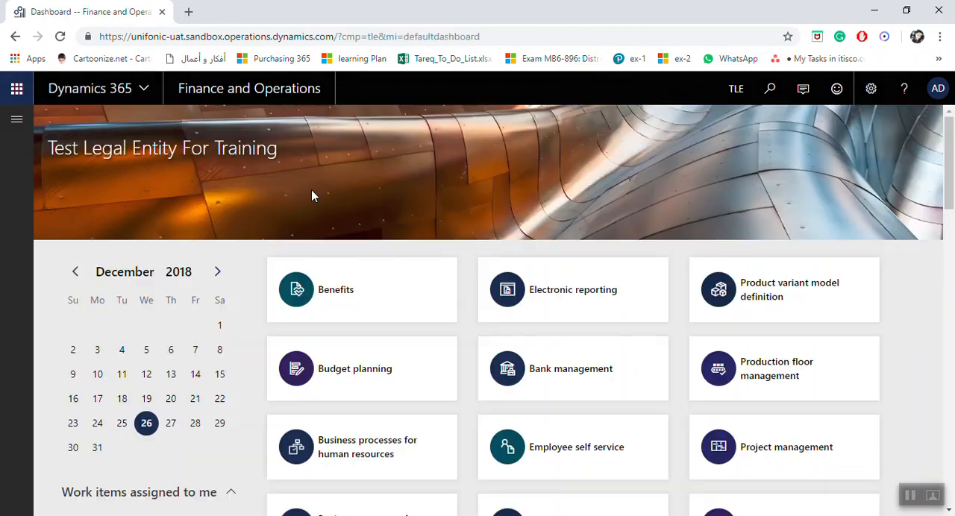
Reopen the Accounts receivable Payment calendar page and create a new calendar named Default
{"action": "left_click", "coordinate": [17, 119]}
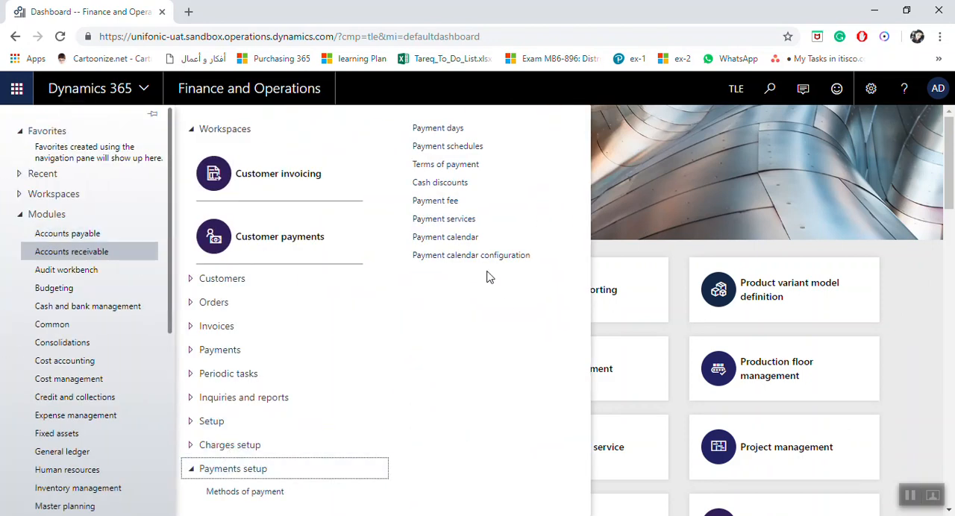
{"action": "left_click", "coordinate": [478, 237]}
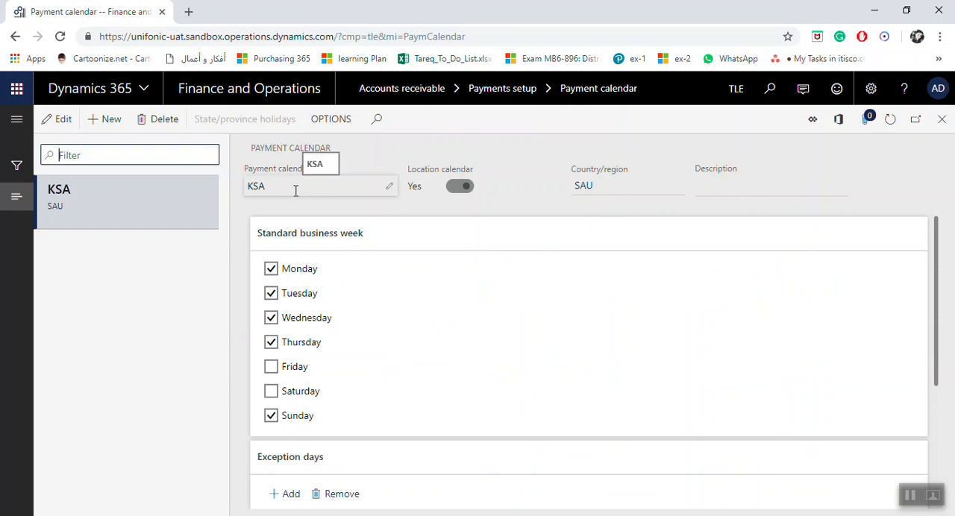
{"action": "left_click", "coordinate": [109, 119]}
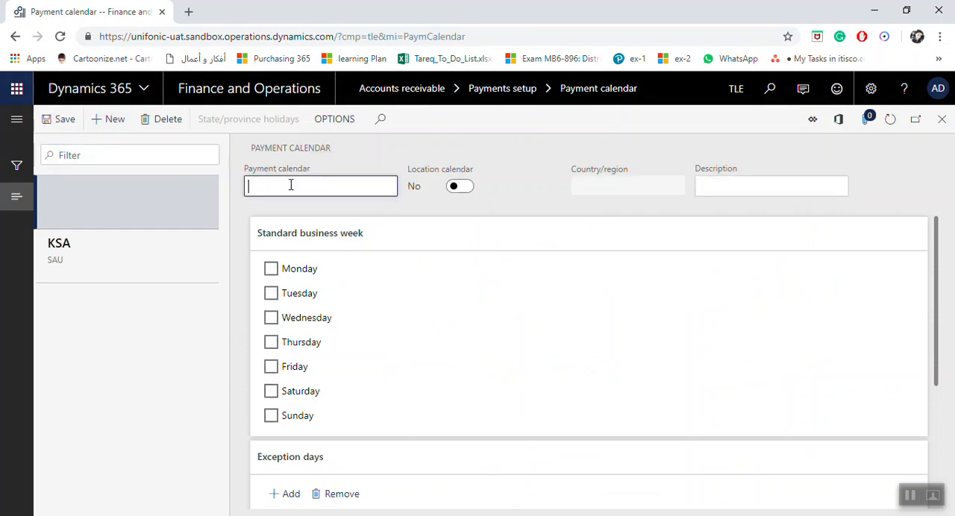
{"action": "key", "text": "Caps_Lock"}
{"action": "type", "text": "Default"}
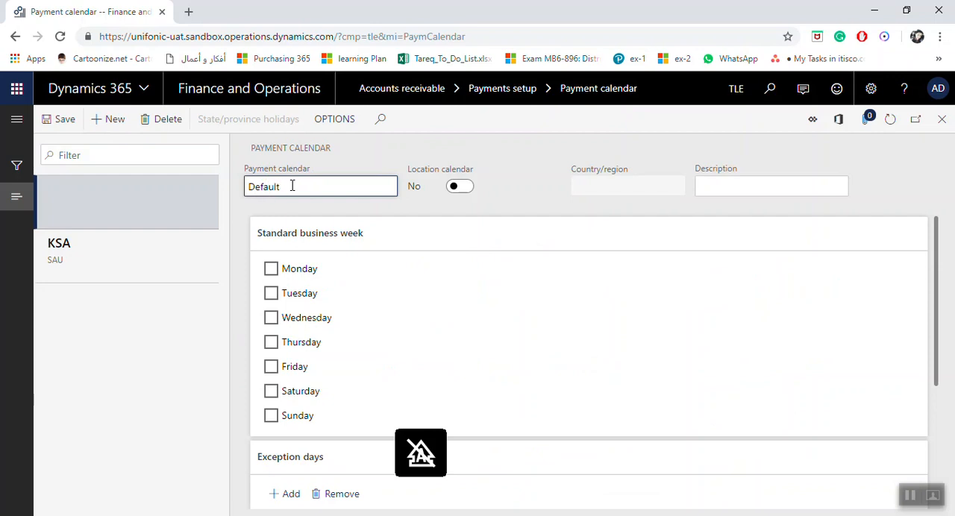
{"action": "key", "text": "Tab"}
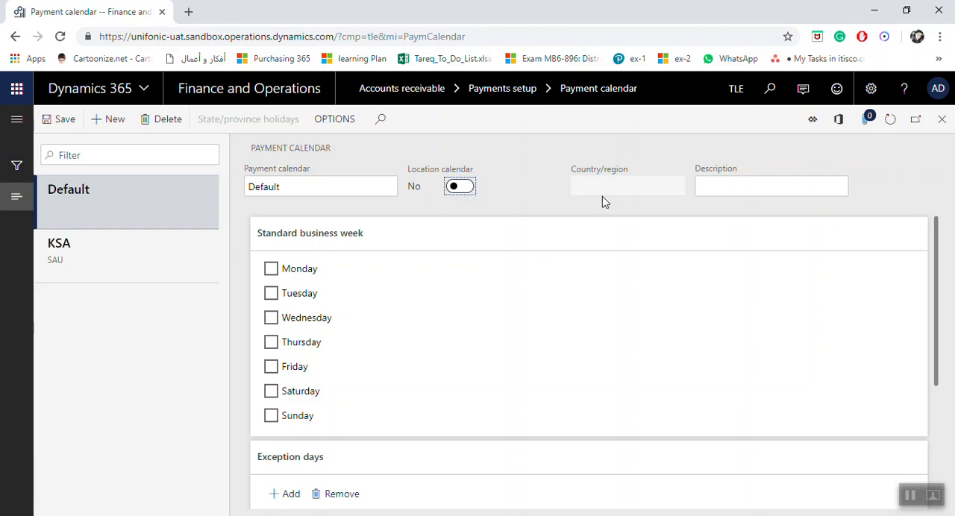
Enter "Default Payment Calendar" as the description of the Default calendar
{"action": "left_click", "coordinate": [750, 193]}
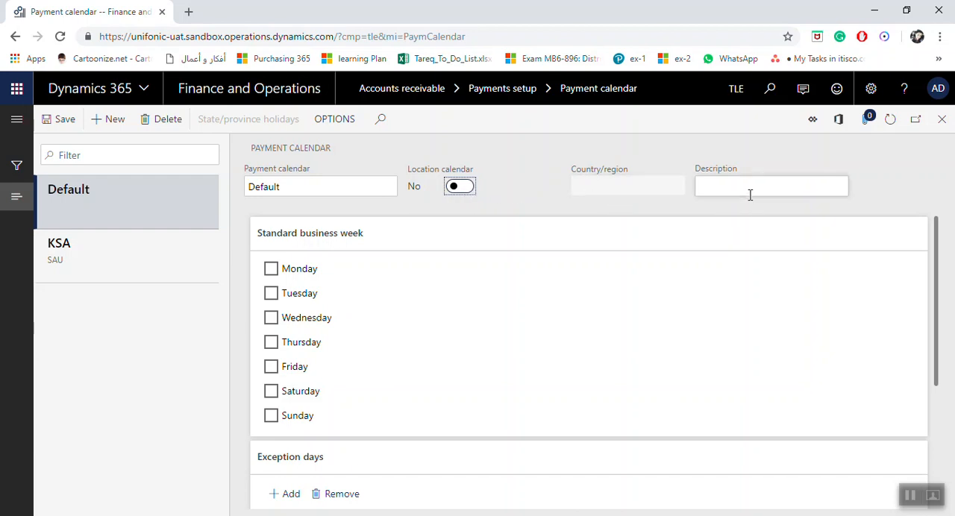
{"action": "type", "text": "Def"}
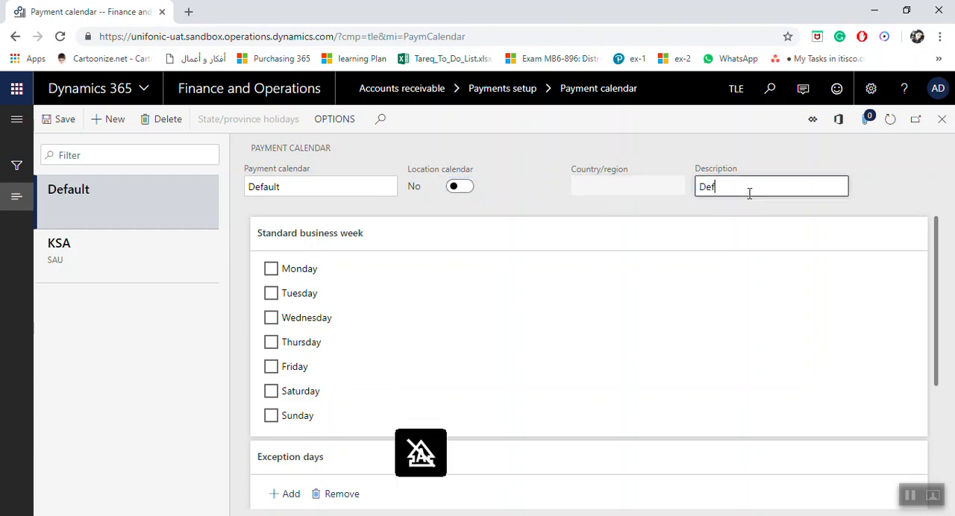
{"action": "type", "text": "ault Calendar"}
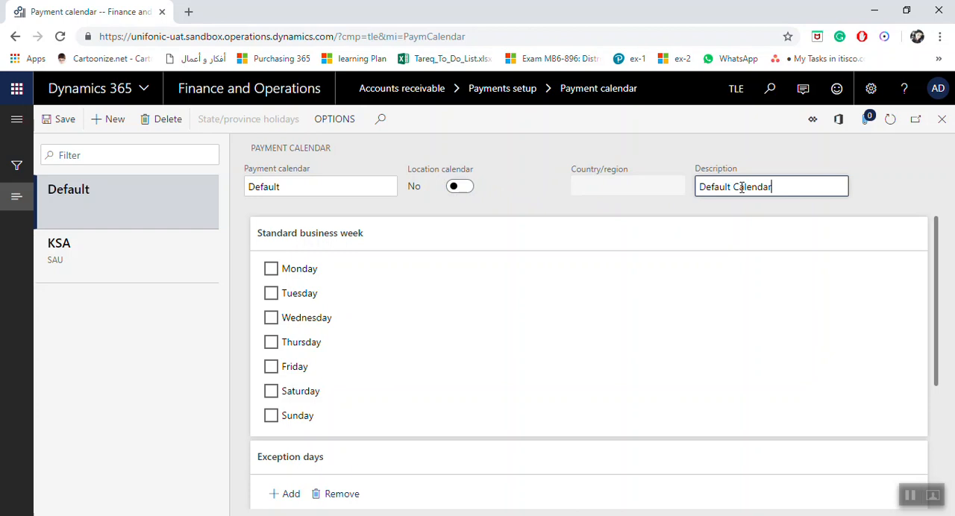
{"action": "left_click", "coordinate": [733, 187]}
{"action": "type", "text": "Payment"}
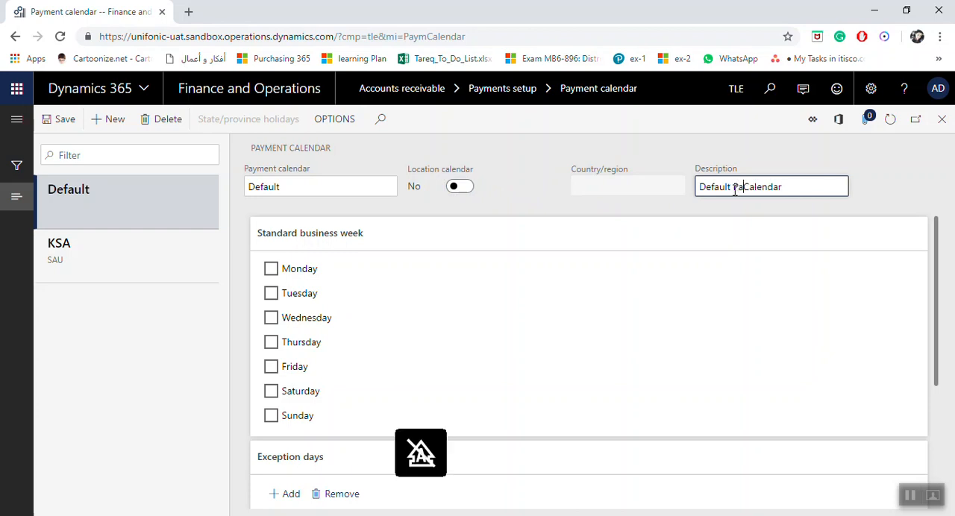
Mark Monday through Thursday as standard business days for the Default calendar and close the page
{"action": "left_click", "coordinate": [301, 271]}
{"action": "left_click", "coordinate": [298, 294]}
{"action": "left_click", "coordinate": [299, 317]}
{"action": "left_click", "coordinate": [291, 344]}
{"action": "scroll", "coordinate": [414, 405], "scroll_direction": "down", "scroll_amount": 1}
{"action": "scroll", "coordinate": [414, 404], "scroll_direction": "down", "scroll_amount": 3}
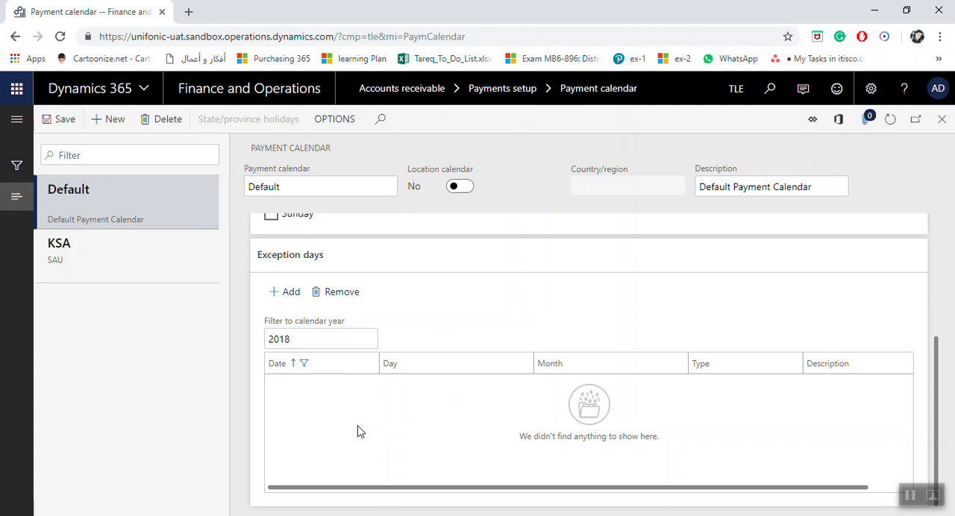
{"action": "left_click", "coordinate": [942, 121]}
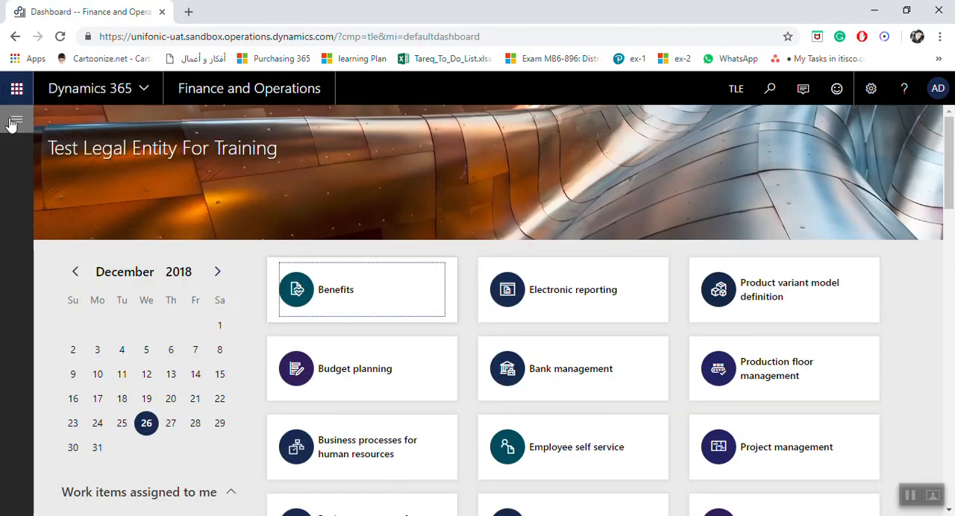
Open the Payment calendar configuration page under Accounts receivable payments setup
{"action": "left_click", "coordinate": [11, 124]}
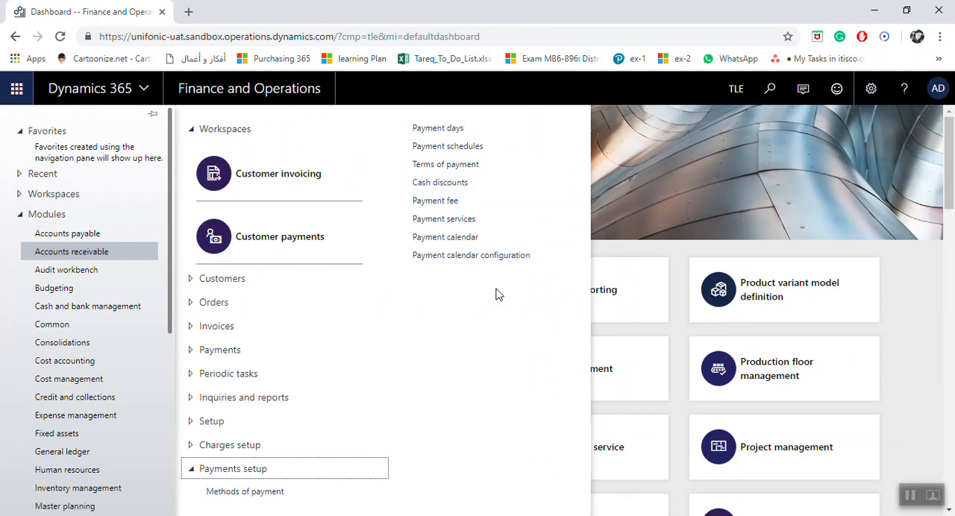
{"action": "double_click", "coordinate": [48, 255]}
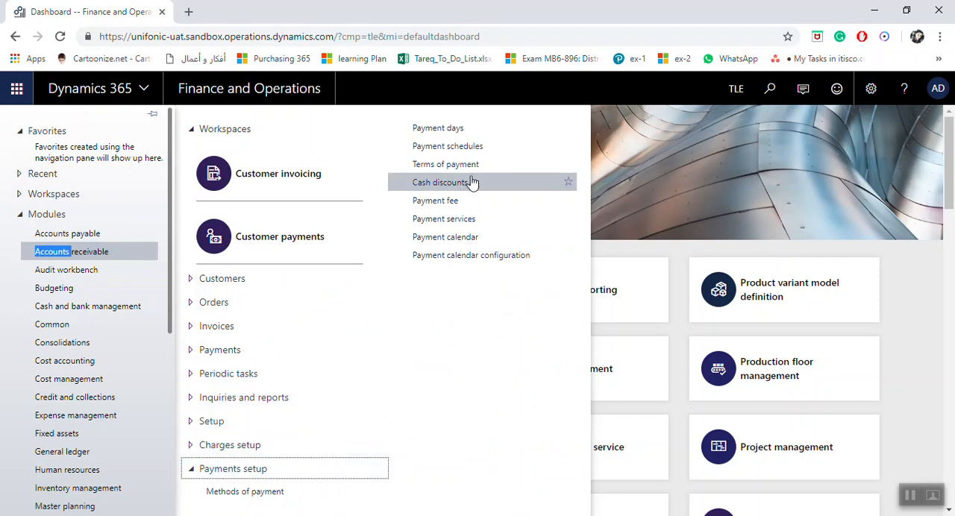
{"action": "left_click", "coordinate": [482, 261]}
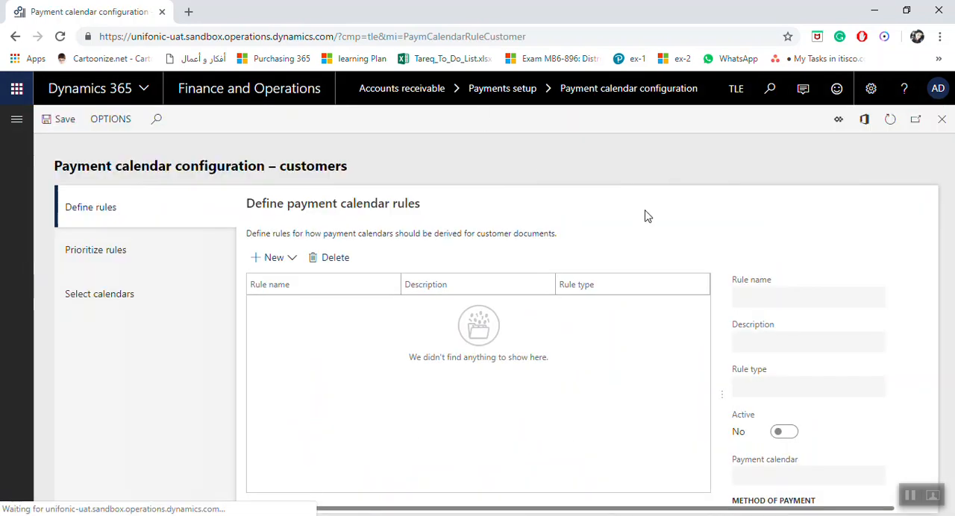
Start a new payment calendar rule named KSA with the description "Saudi Arabia"
{"action": "left_click", "coordinate": [275, 263]}
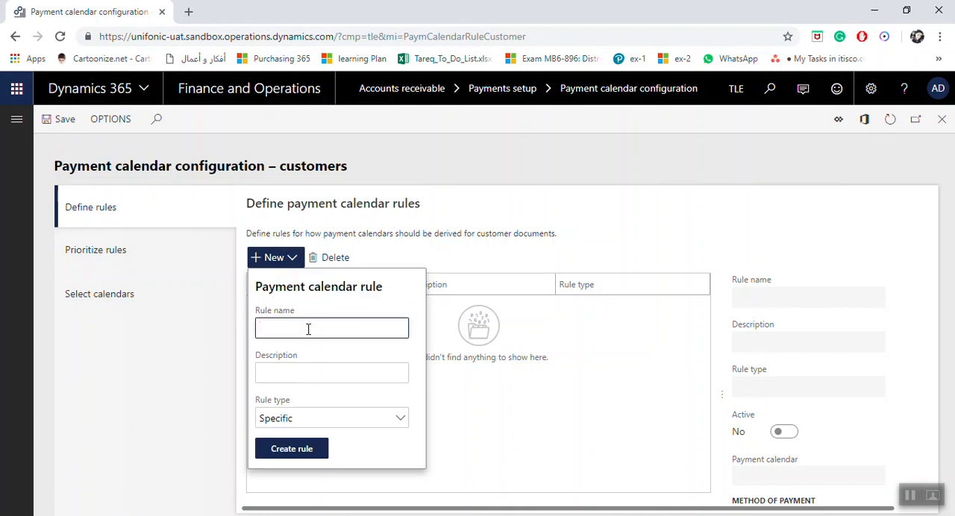
{"action": "key", "text": "Caps_Lock"}
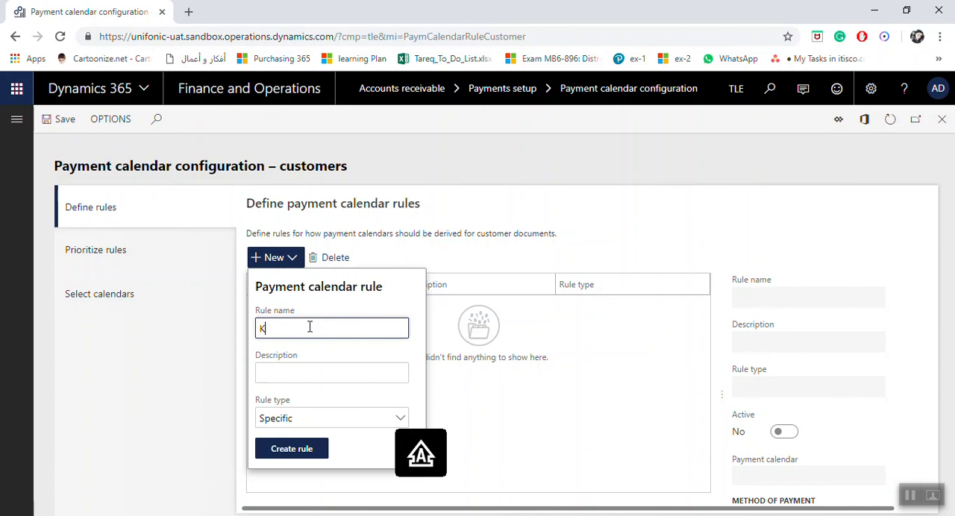
{"action": "key", "text": "Tab"}
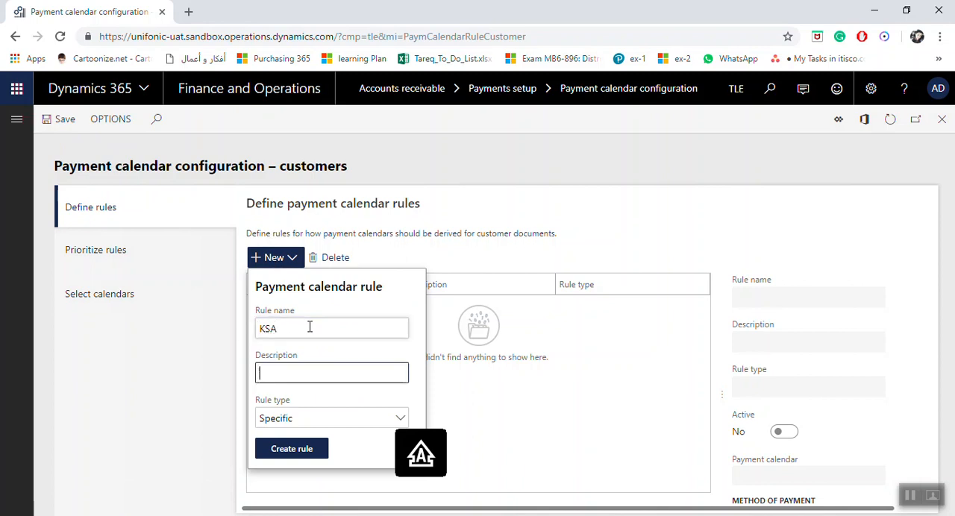
{"action": "type", "text": "S"}
{"action": "key", "text": "Caps_Lock"}
{"action": "type", "text": "audi A"}
{"action": "key", "text": "Caps_Lock"}
{"action": "type", "text": "rabi"}
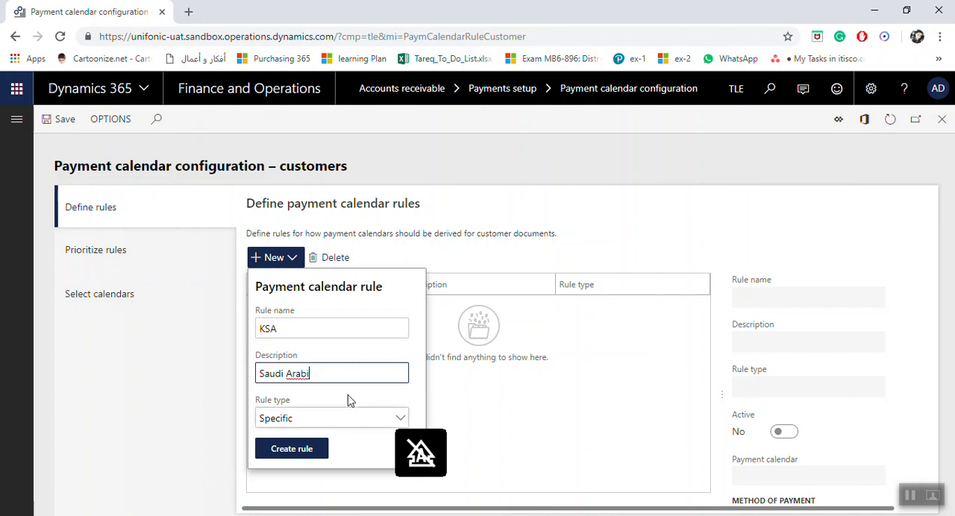
{"action": "type", "text": "a"}
Choose Specific as the rule type for the KSA rule and create it
{"action": "left_click", "coordinate": [400, 423]}
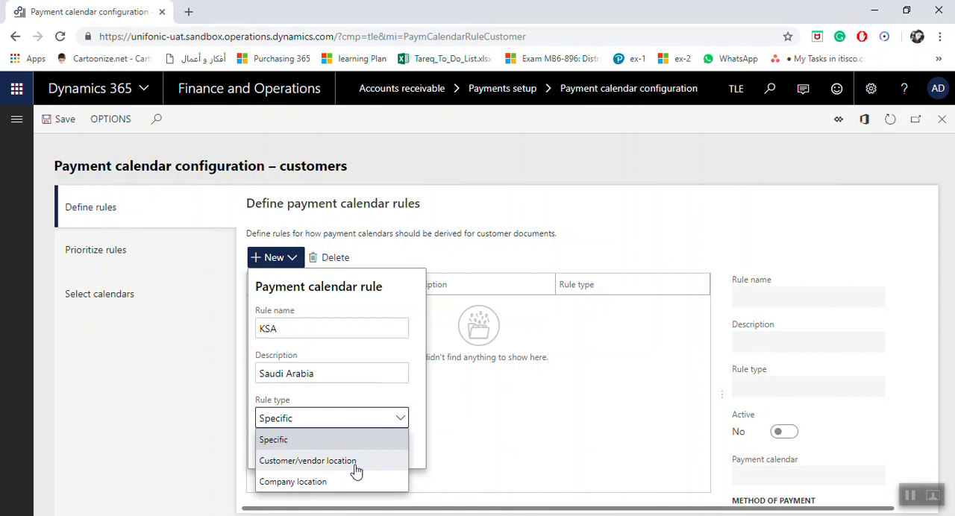
{"action": "left_click", "coordinate": [335, 440]}
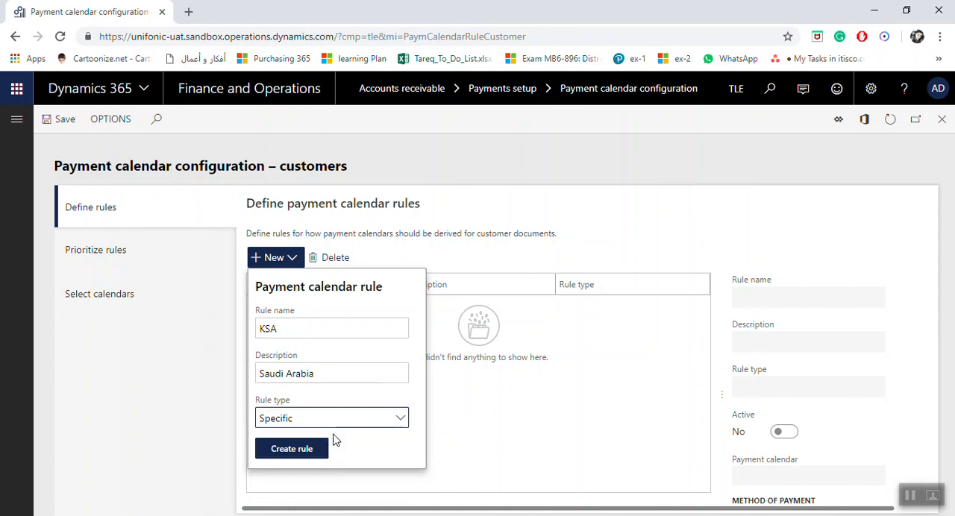
{"action": "left_click", "coordinate": [291, 449]}
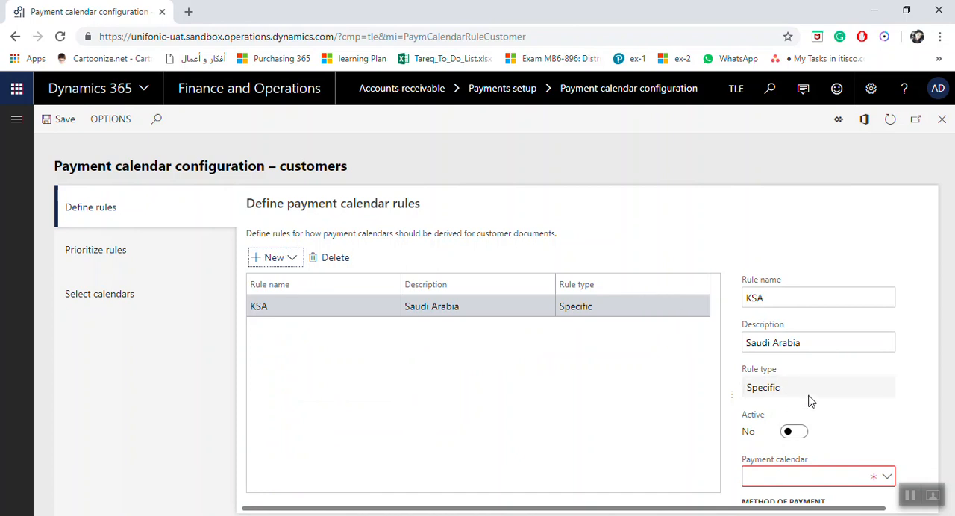
Assign the KSA payment calendar to the KSA rule
{"action": "scroll", "coordinate": [796, 400], "scroll_direction": "down", "scroll_amount": 1}
{"action": "scroll", "coordinate": [602, 380], "scroll_direction": "up", "scroll_amount": 1}
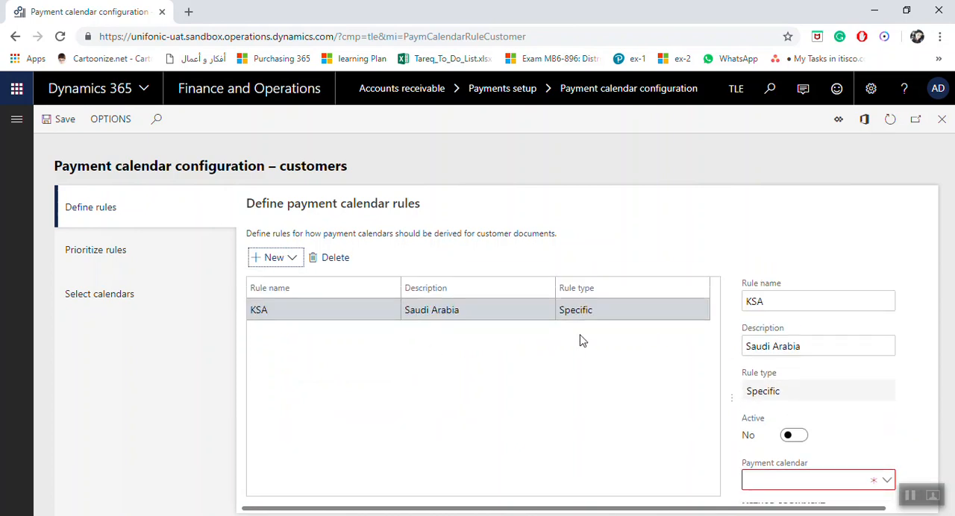
{"action": "left_click", "coordinate": [607, 310]}
{"action": "scroll", "coordinate": [812, 362], "scroll_direction": "down", "scroll_amount": 1}
{"action": "scroll", "coordinate": [810, 374], "scroll_direction": "up", "scroll_amount": 1}
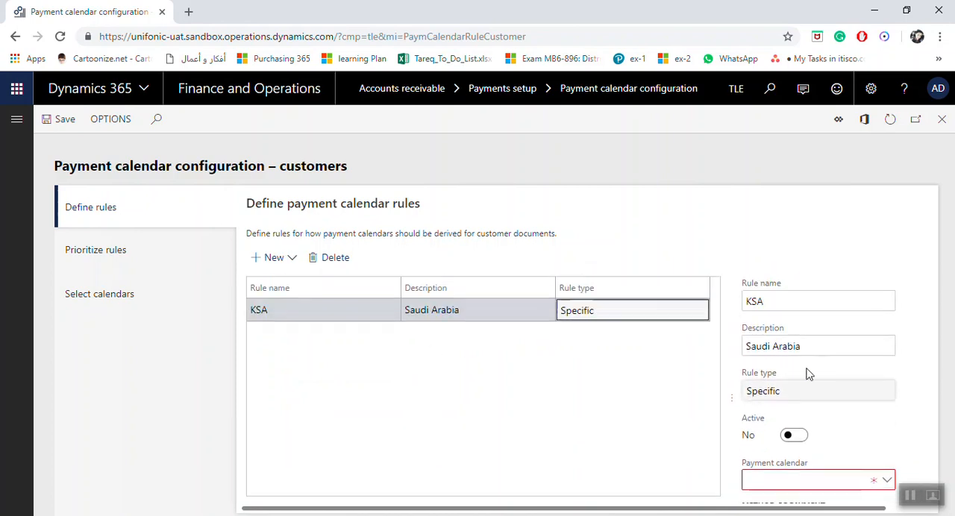
{"action": "scroll", "coordinate": [864, 337], "scroll_direction": "down", "scroll_amount": 1}
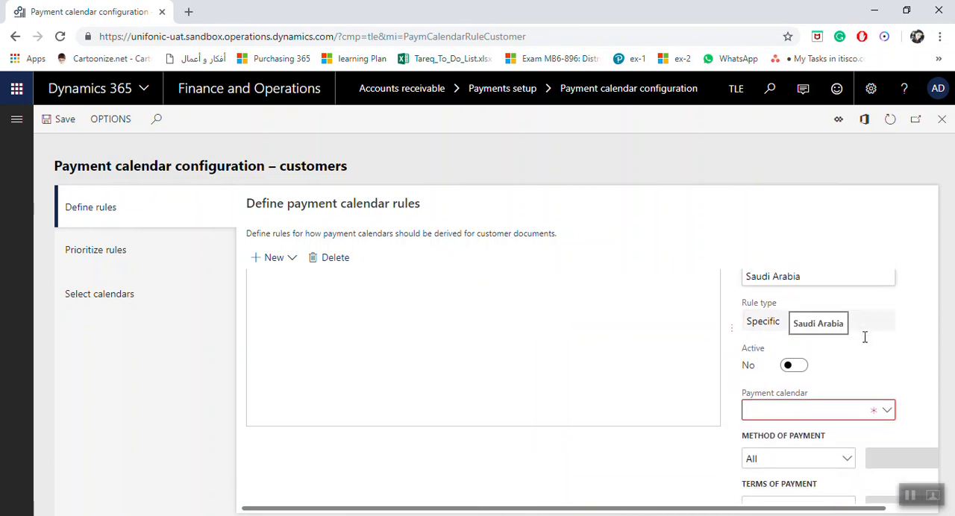
{"action": "left_click", "coordinate": [891, 419]}
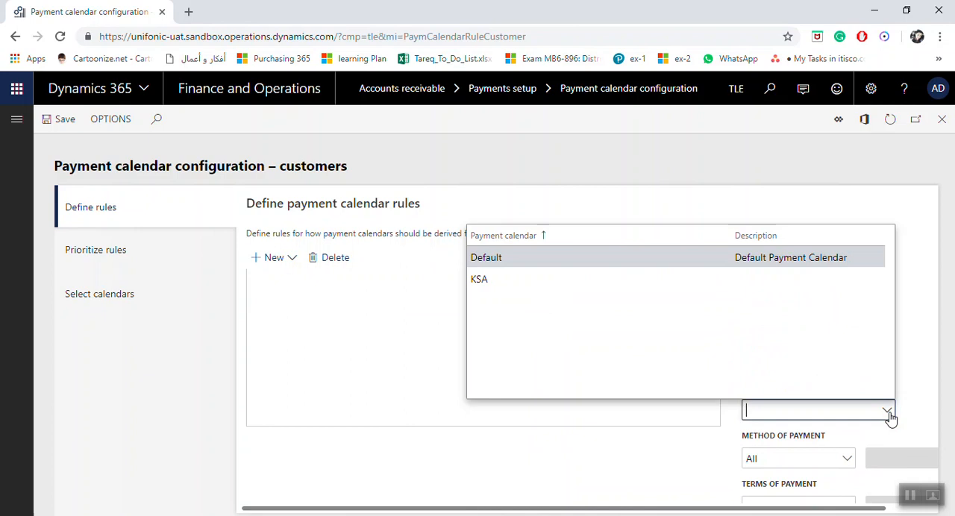
{"action": "left_click", "coordinate": [520, 287]}
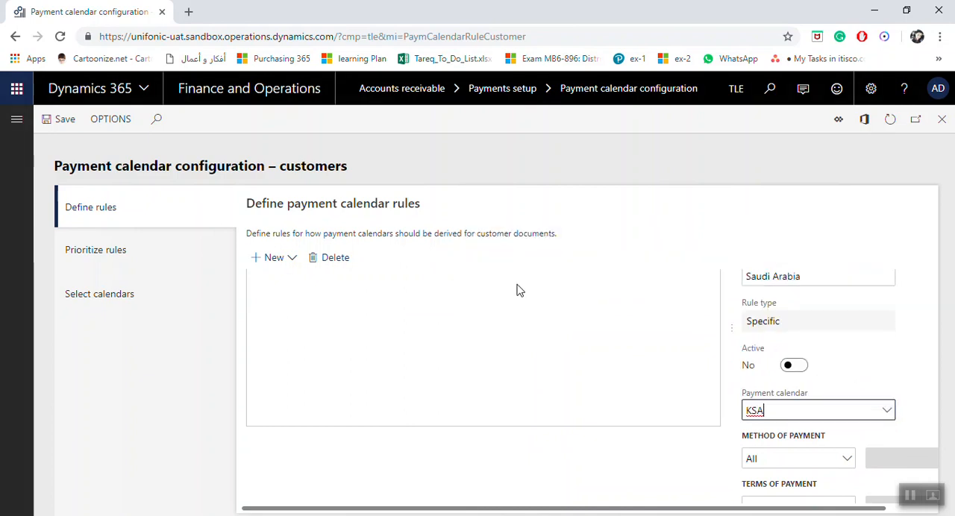
Check the method of payment and terms of payment options of the KSA rule, keeping both at All
{"action": "left_click", "coordinate": [850, 444]}
{"action": "left_click", "coordinate": [850, 444]}
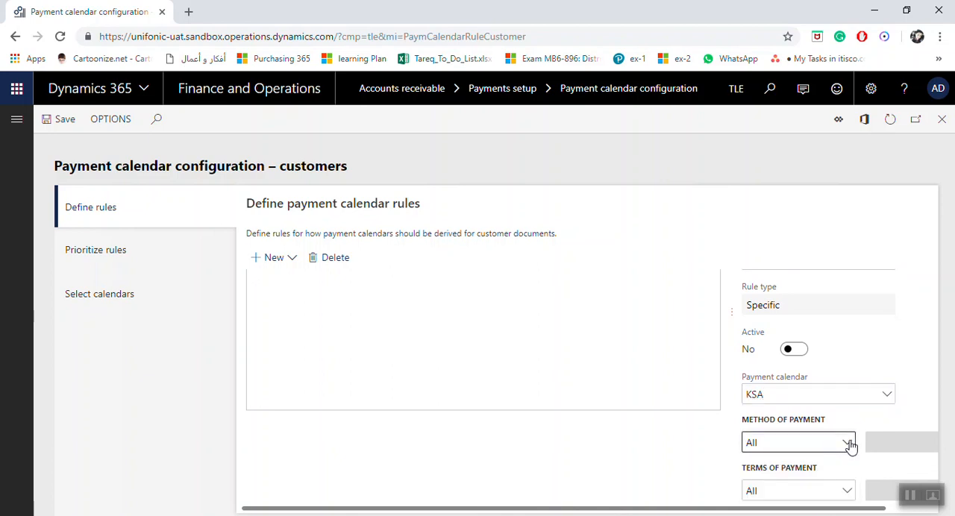
{"action": "left_click", "coordinate": [849, 490]}
{"action": "left_click", "coordinate": [848, 490]}
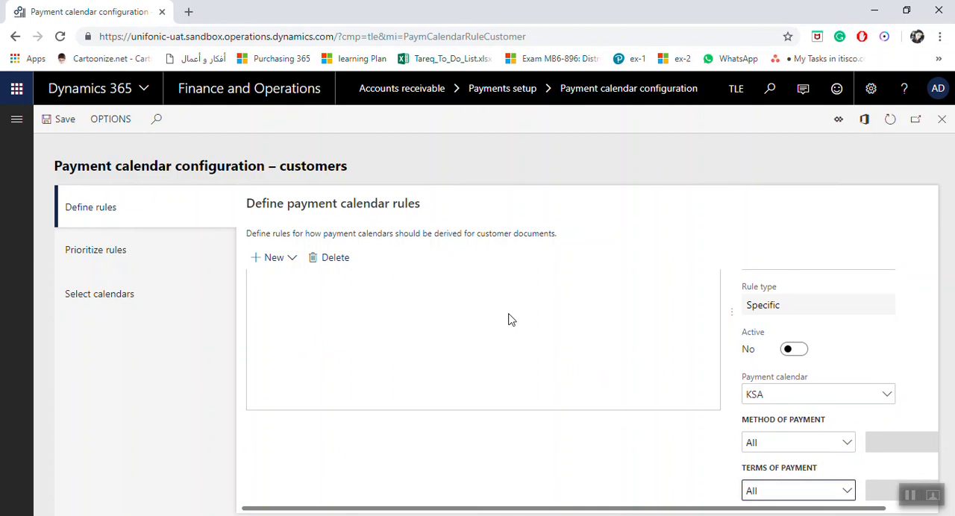
{"action": "scroll", "coordinate": [424, 307], "scroll_direction": "up", "scroll_amount": 2}
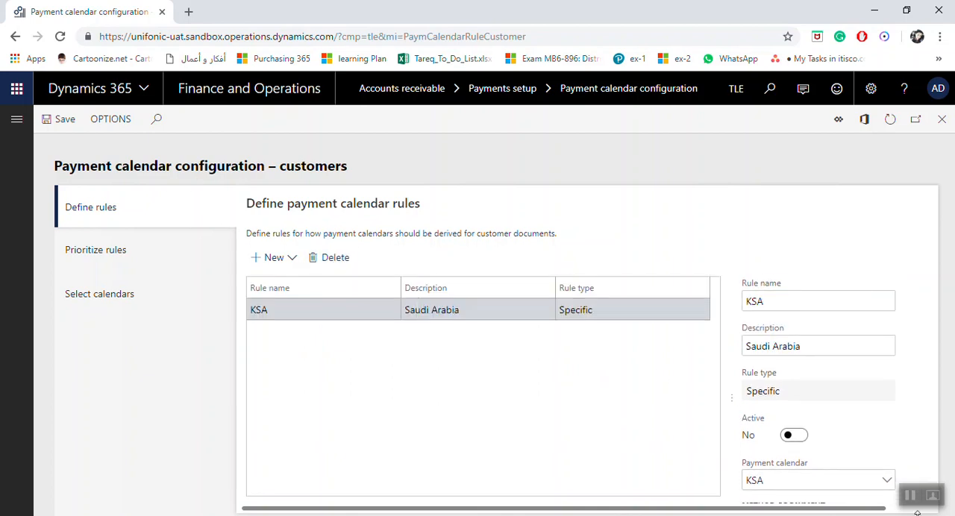
{"action": "scroll", "coordinate": [840, 398], "scroll_direction": "down", "scroll_amount": 1}
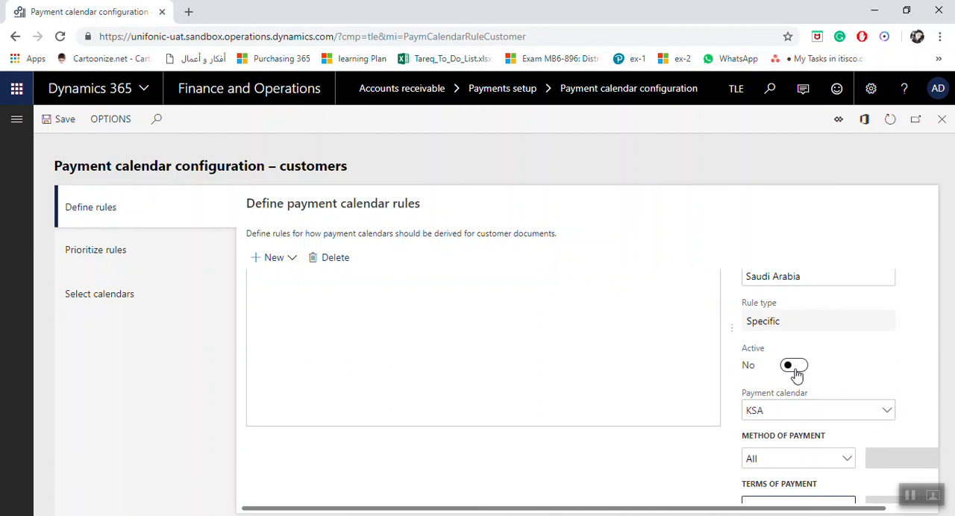
Review the priority list for payment calendar rules and the country/region calendar selection
{"action": "left_click", "coordinate": [132, 256]}
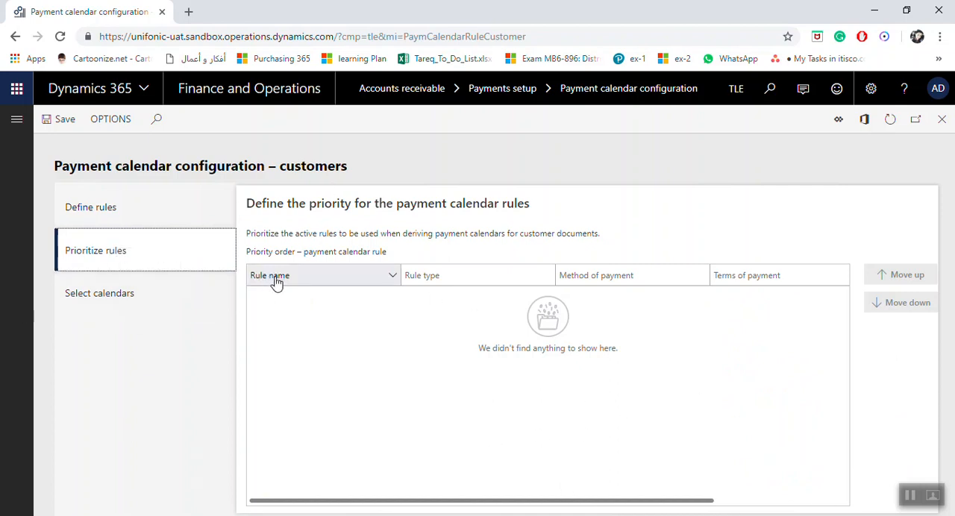
{"action": "left_click", "coordinate": [411, 365]}
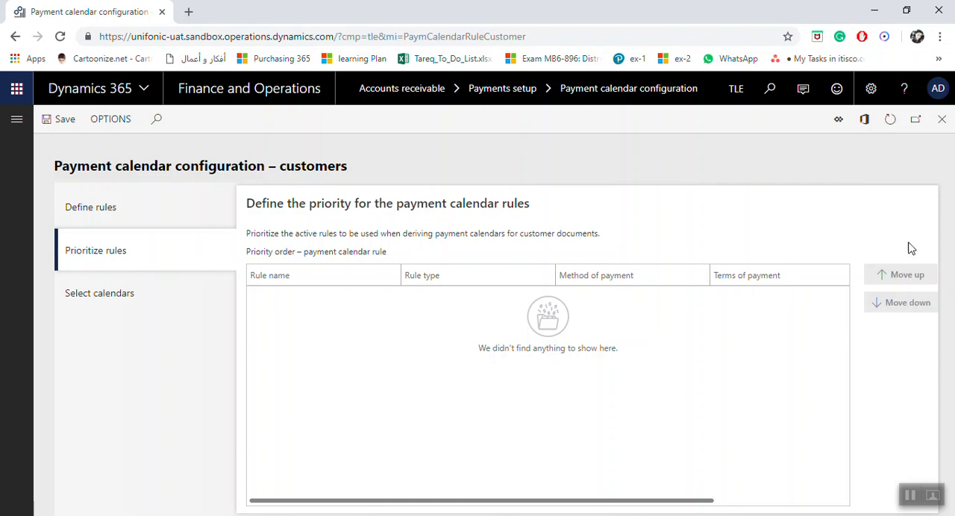
{"action": "left_click", "coordinate": [63, 297]}
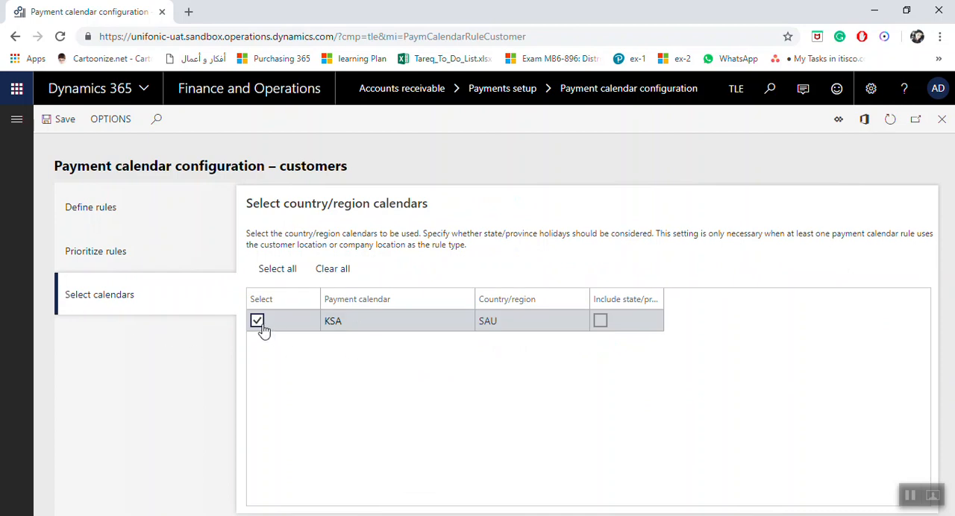
Return to the rule definitions, set the KSA rule to active and save the configuration
{"action": "left_click", "coordinate": [102, 207]}
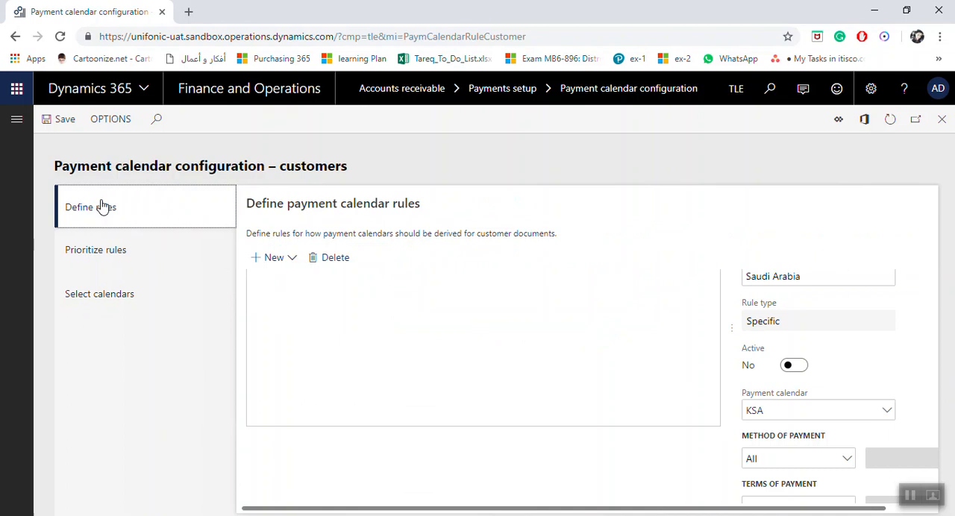
{"action": "left_click", "coordinate": [796, 437]}
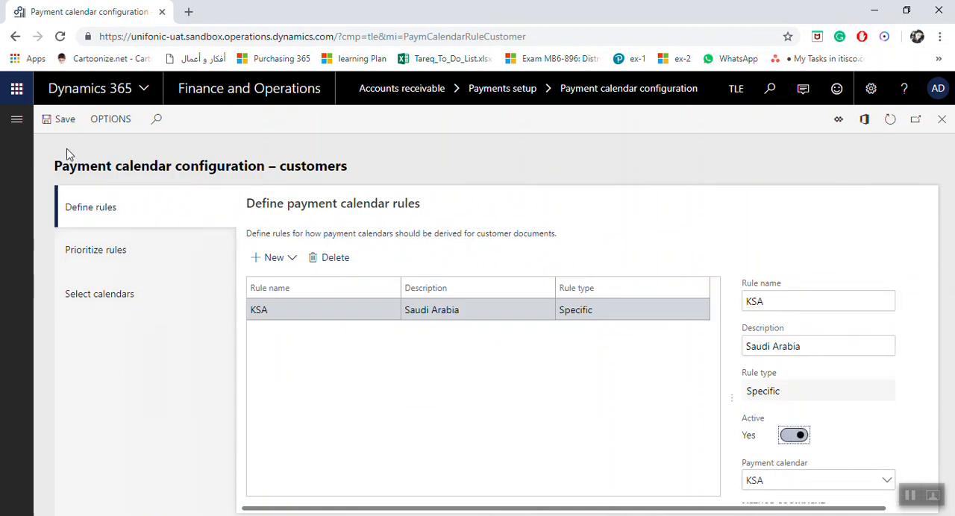
{"action": "left_click", "coordinate": [58, 128]}
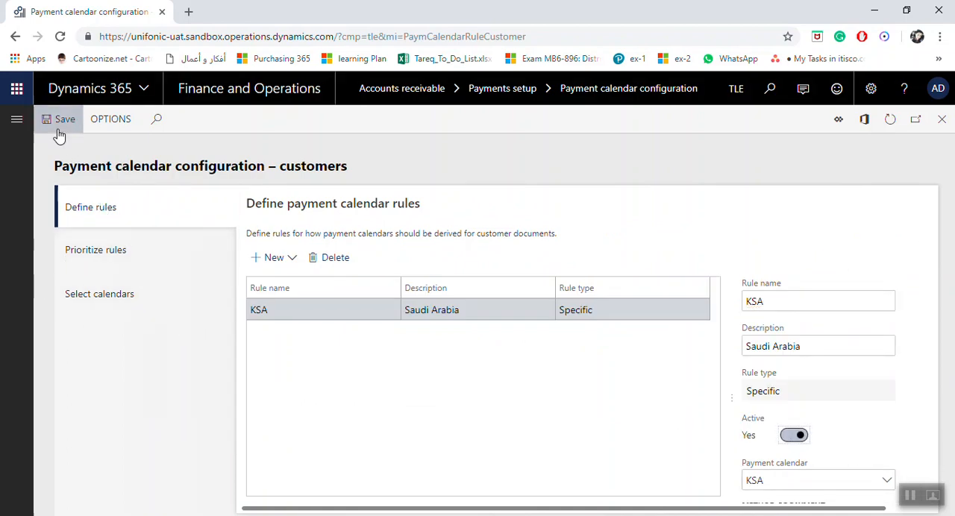
Start another payment calendar rule with "Default" as both its name and description
{"action": "left_click", "coordinate": [273, 264]}
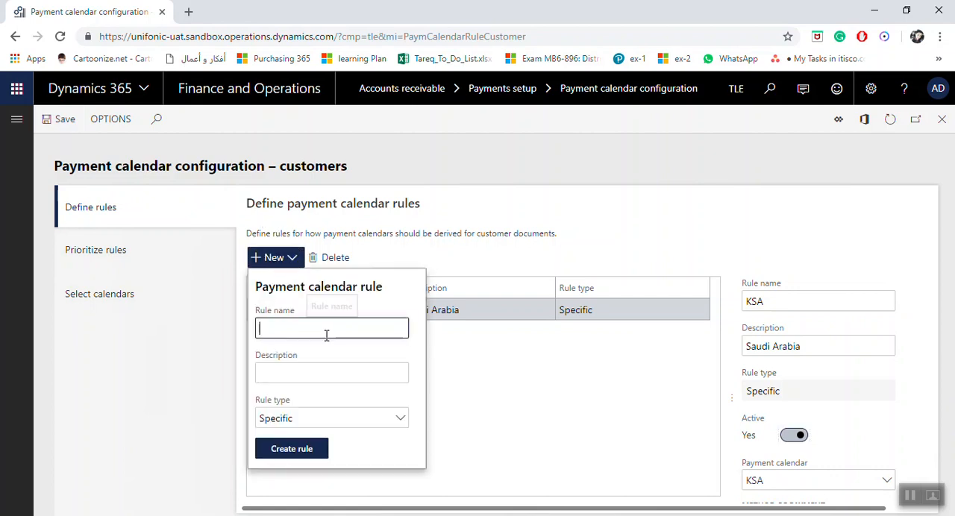
{"action": "type", "text": "Defaul"}
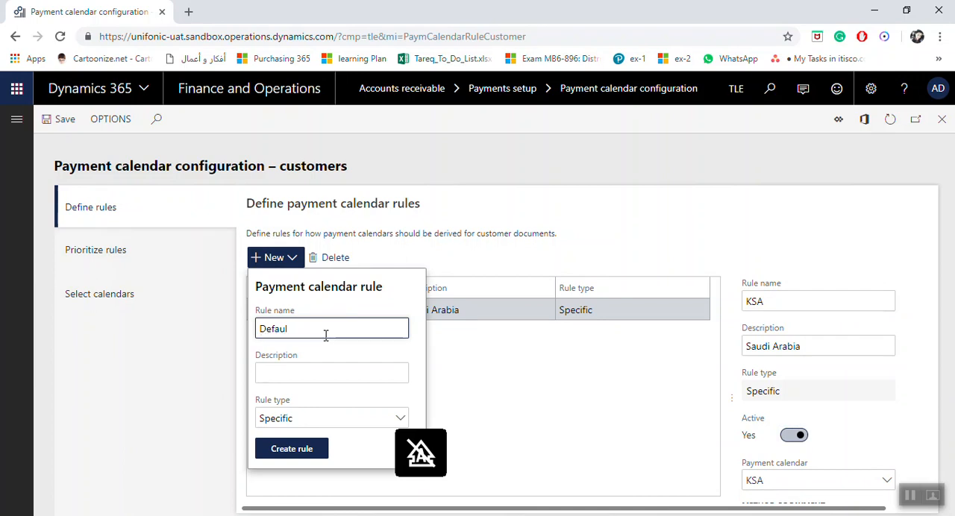
{"action": "type", "text": "tt"}
{"action": "left_click_drag", "start_coordinate": [332, 334], "coordinate": [253, 345]}
{"action": "key", "text": "ctrl+c"}
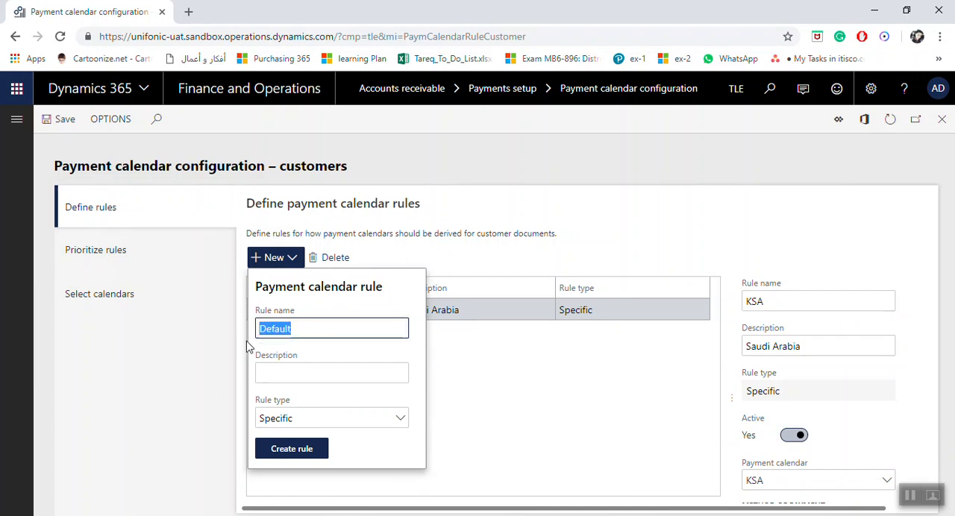
{"action": "left_click", "coordinate": [265, 371]}
{"action": "key", "text": "ctrl+v"}
Choose Customer/vendor location as the rule type for the Default rule and create it
{"action": "left_click", "coordinate": [382, 421]}
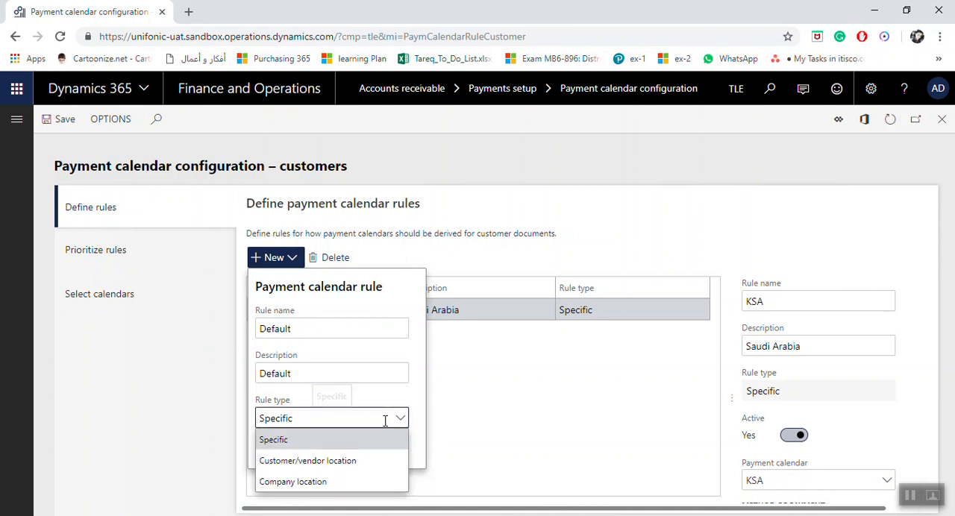
{"action": "left_click", "coordinate": [341, 462]}
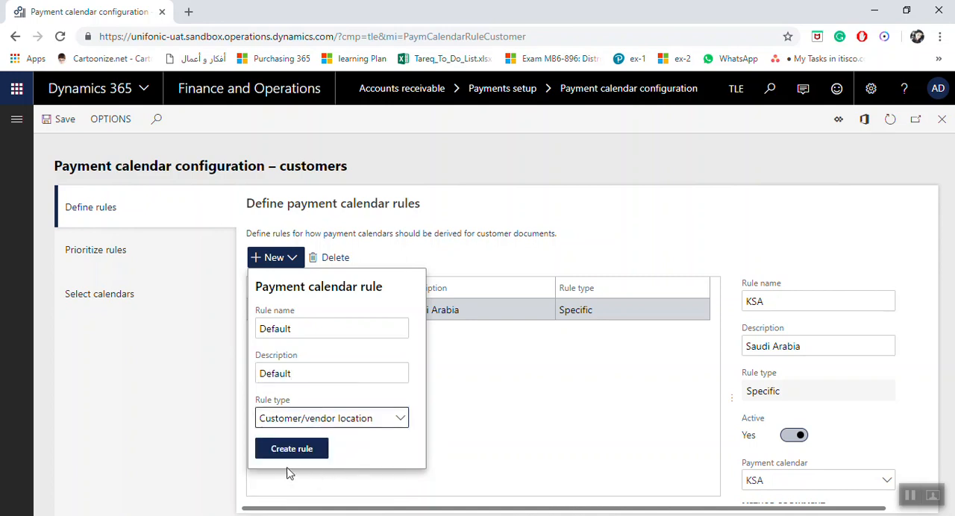
{"action": "left_click", "coordinate": [302, 458]}
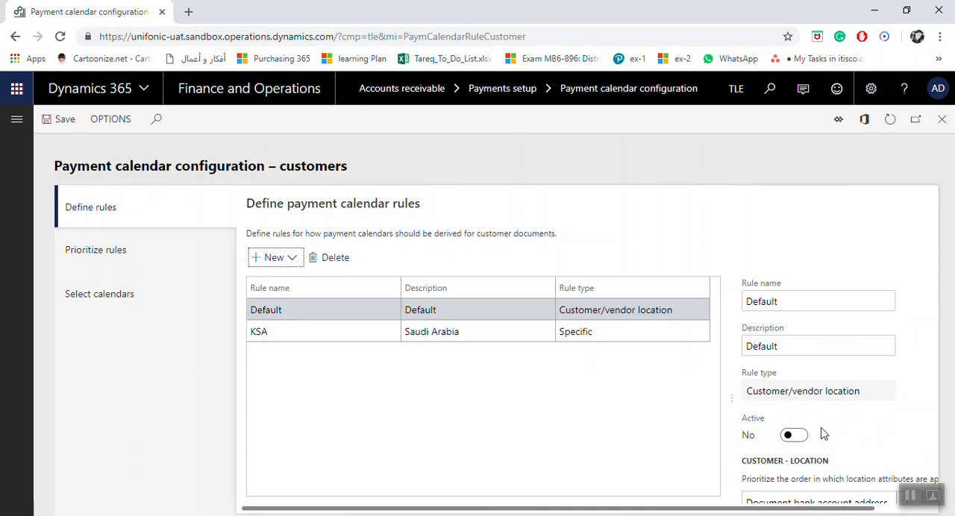
Move Document address above Primary address in the Default rule's customer location priority order
{"action": "scroll", "coordinate": [823, 434], "scroll_direction": "down", "scroll_amount": 2}
{"action": "left_click_drag", "start_coordinate": [788, 510], "coordinate": [911, 508]}
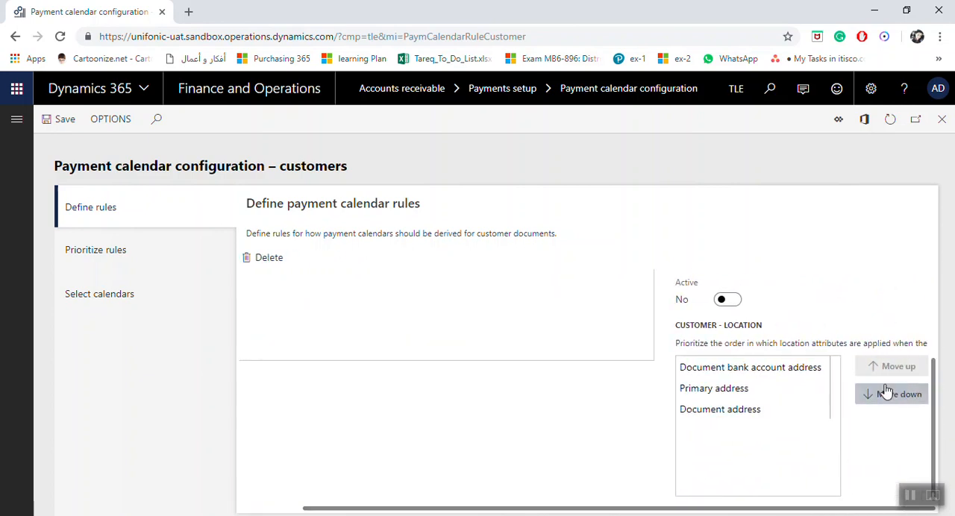
{"action": "left_click", "coordinate": [715, 370]}
{"action": "left_click", "coordinate": [744, 390]}
{"action": "left_click", "coordinate": [744, 409]}
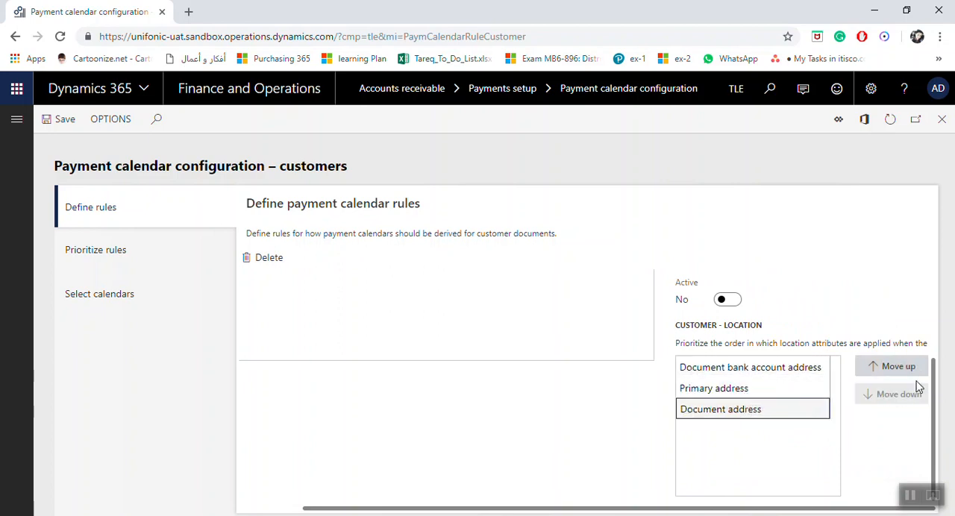
{"action": "left_click", "coordinate": [903, 368]}
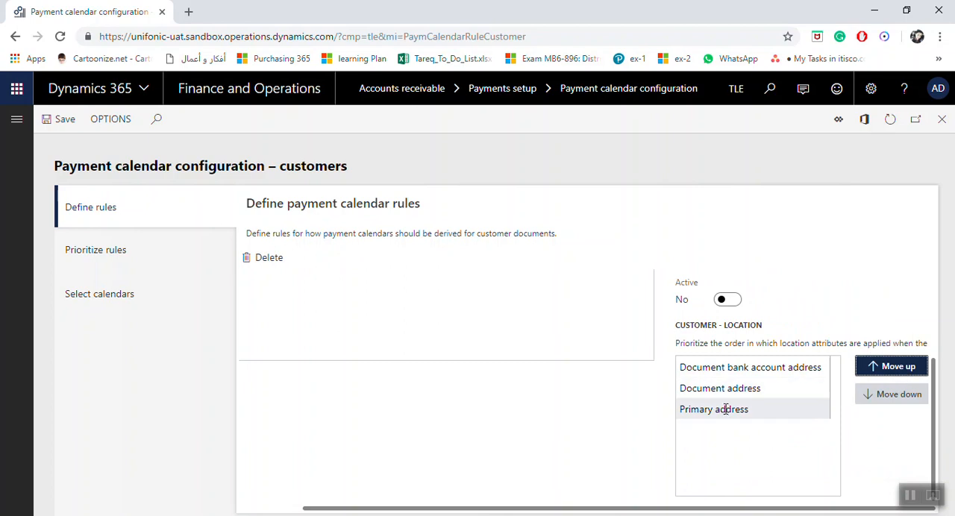
Recheck the rule priority order and the selected country/region calendars with the Default rule defined
{"action": "left_click", "coordinate": [82, 251]}
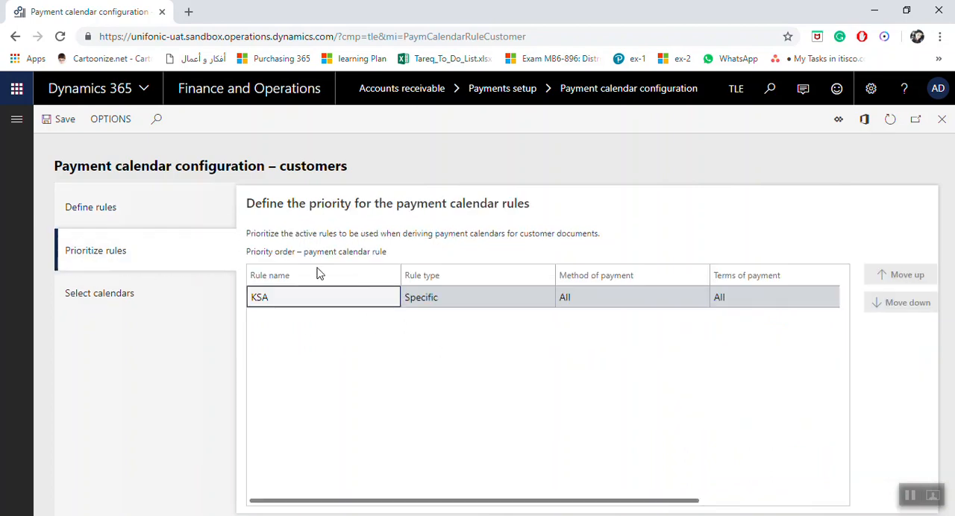
{"action": "left_click", "coordinate": [111, 295]}
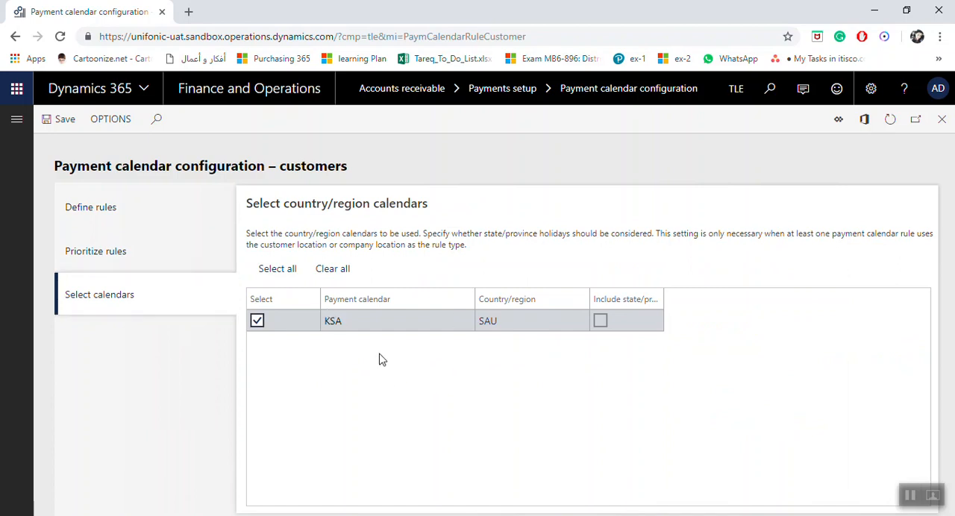